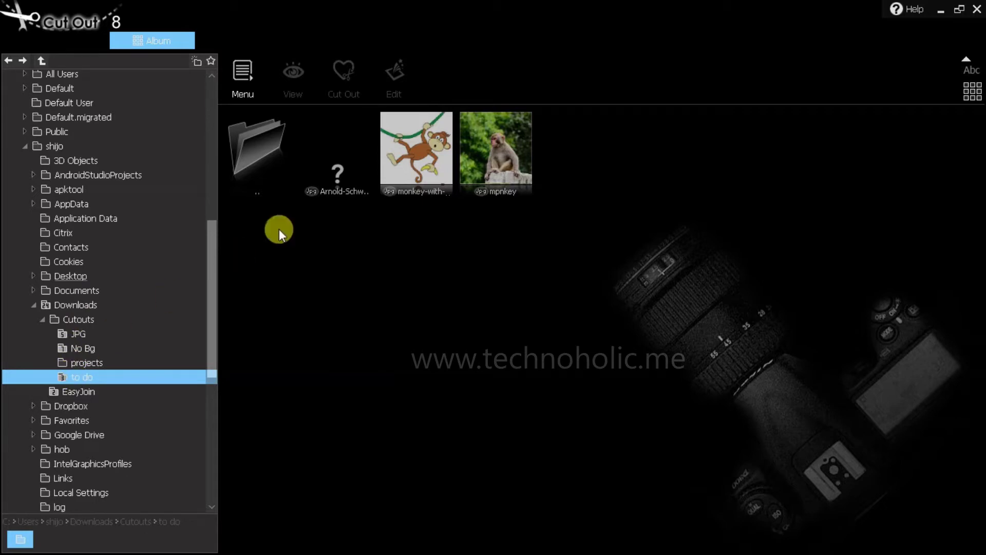
{"action": "left_click", "coordinate": [85, 363]}
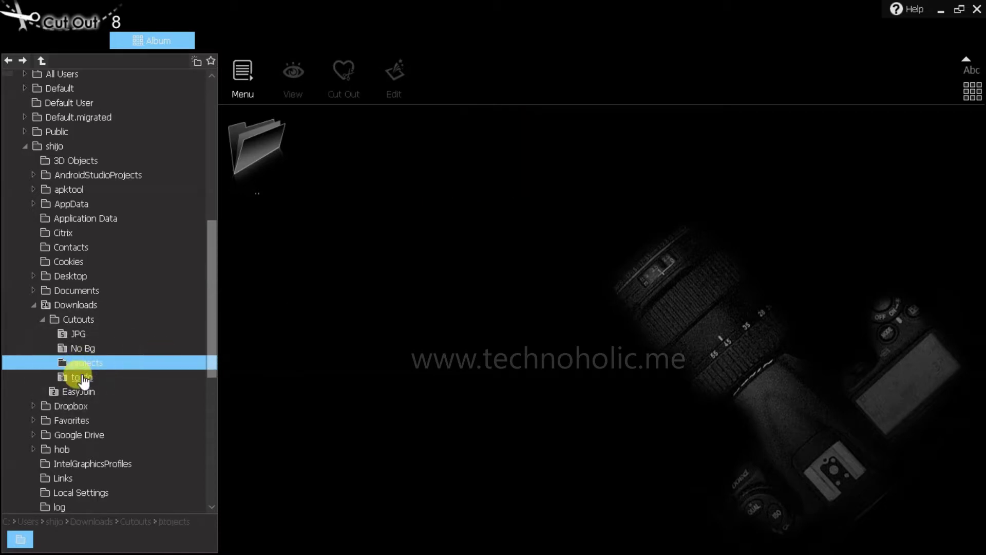
{"action": "left_click", "coordinate": [82, 378]}
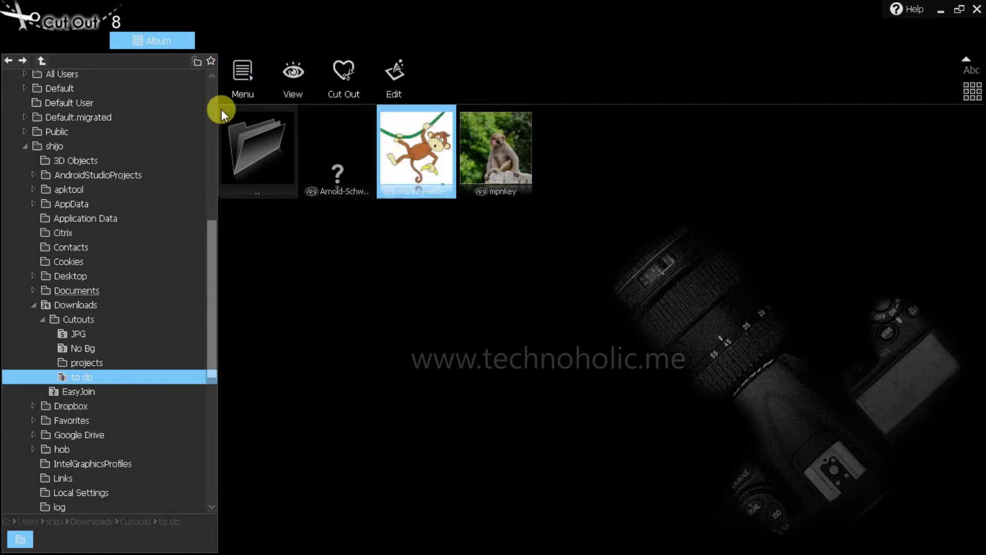
{"action": "left_click", "coordinate": [233, 80]}
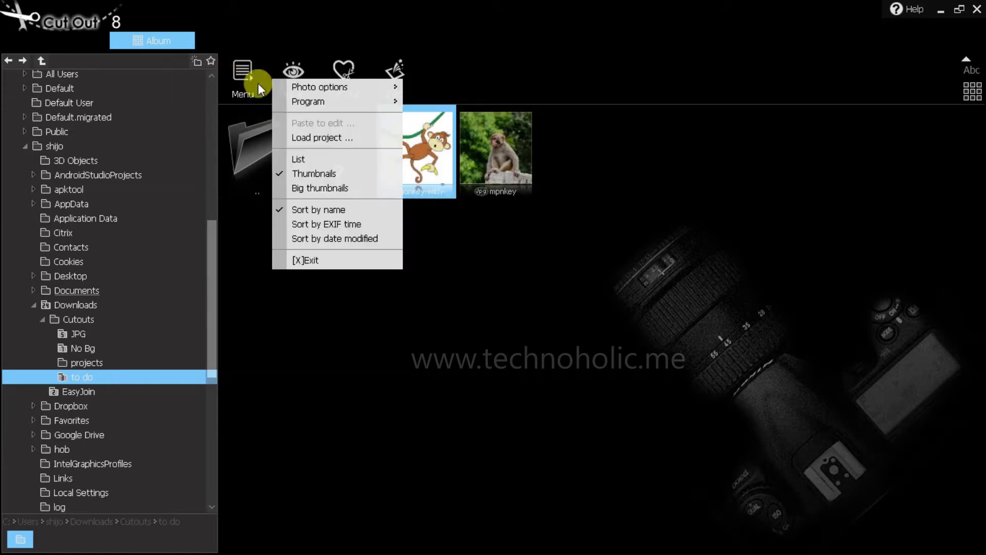
{"action": "left_click", "coordinate": [288, 87]}
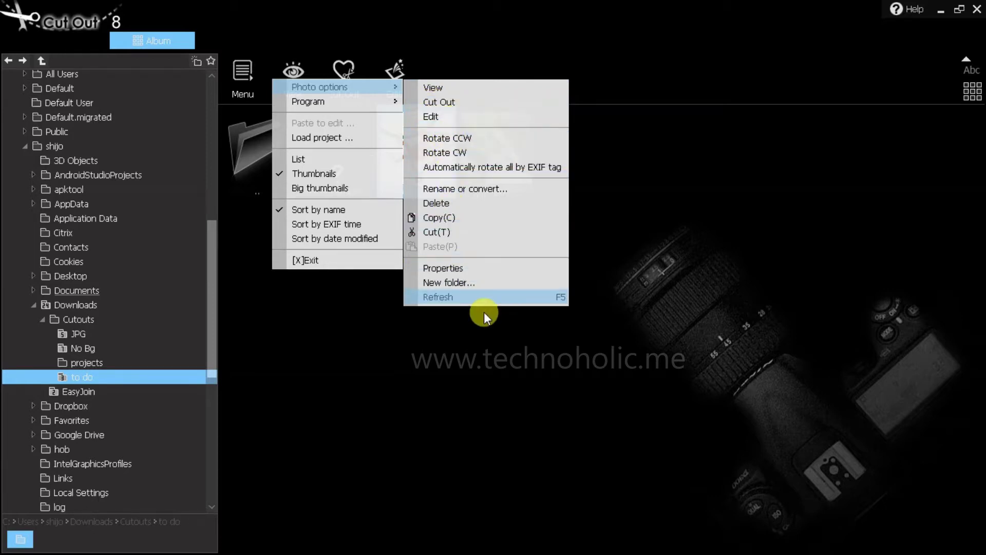
{"action": "left_click", "coordinate": [331, 257]}
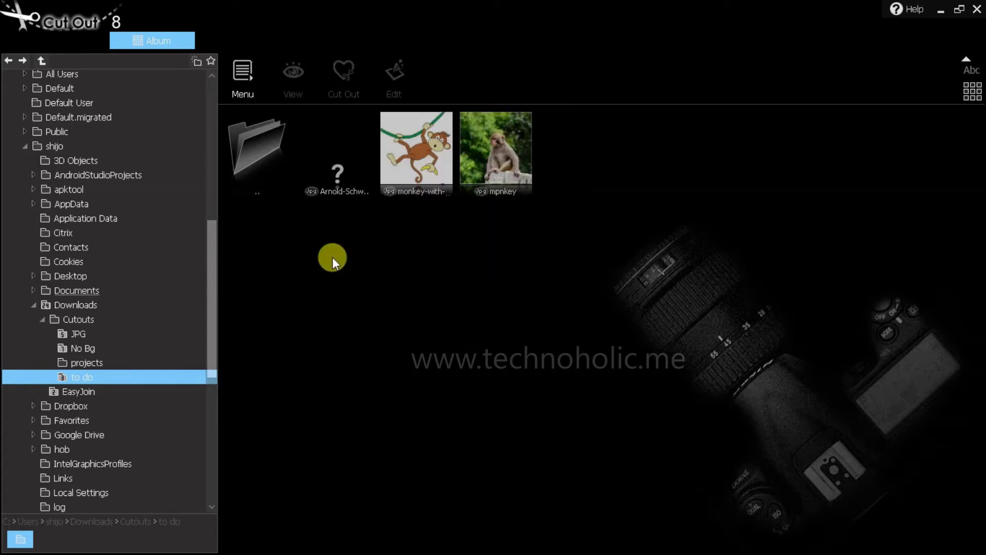
{"action": "left_click", "coordinate": [424, 157]}
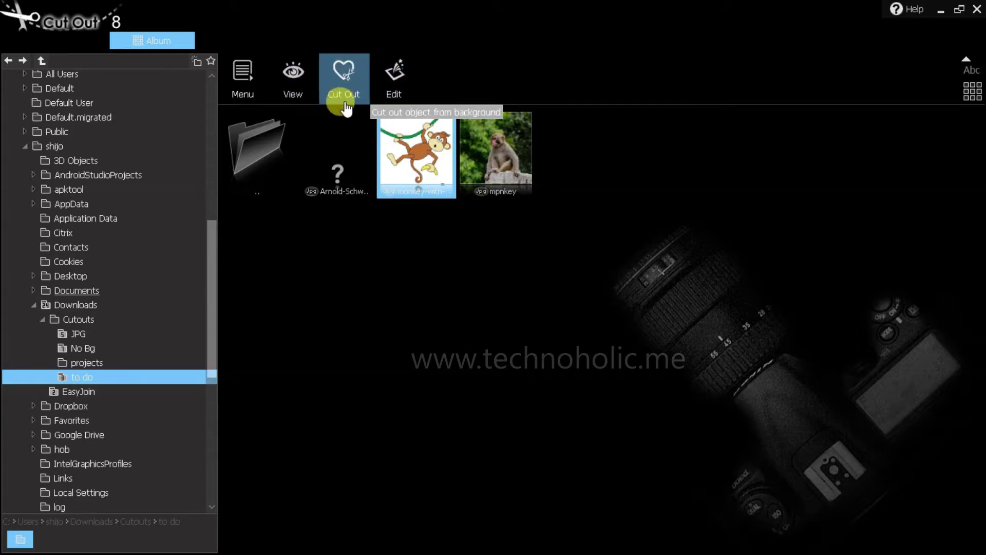
{"action": "left_click", "coordinate": [418, 258]}
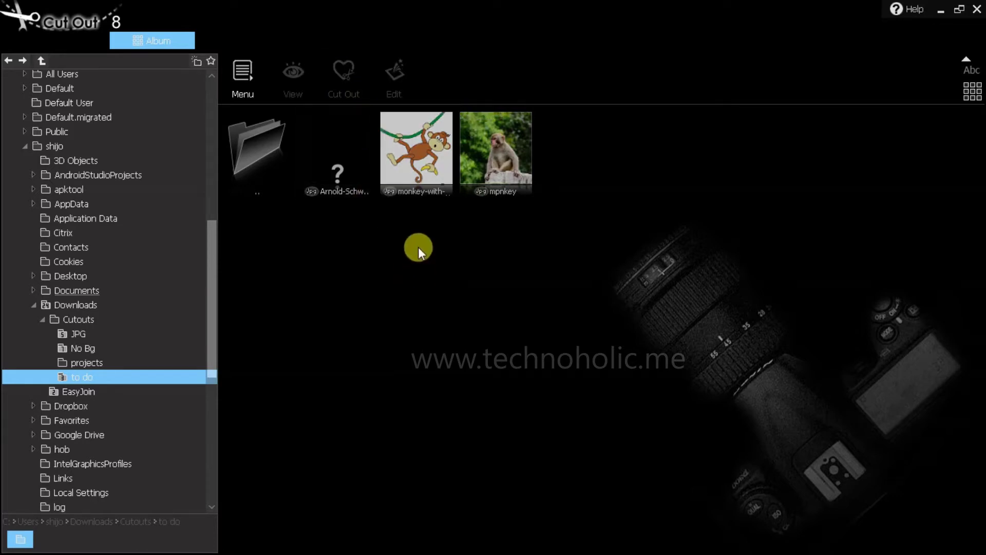
{"action": "left_click", "coordinate": [419, 184]}
{"action": "left_click", "coordinate": [488, 176]}
{"action": "left_click", "coordinate": [423, 171]}
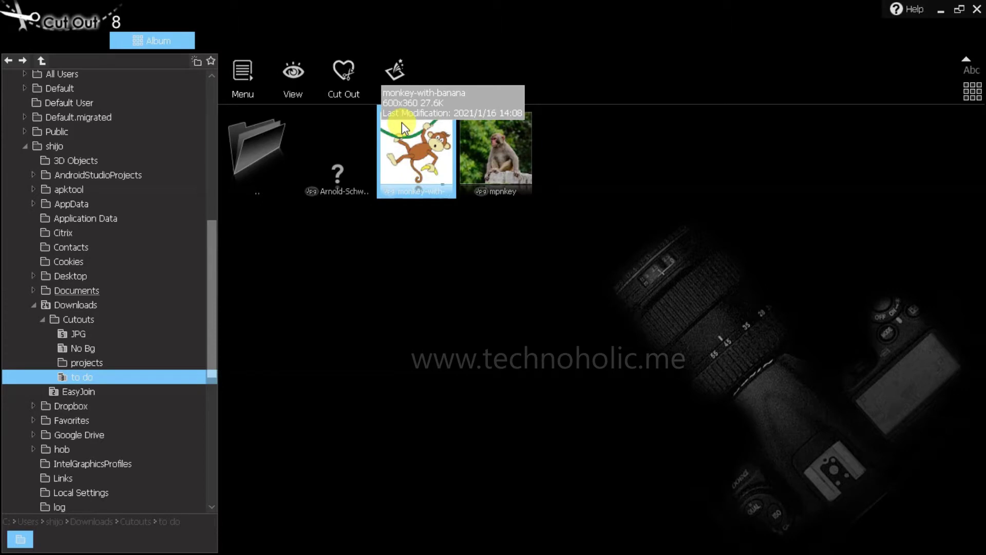
{"action": "left_click", "coordinate": [501, 188]}
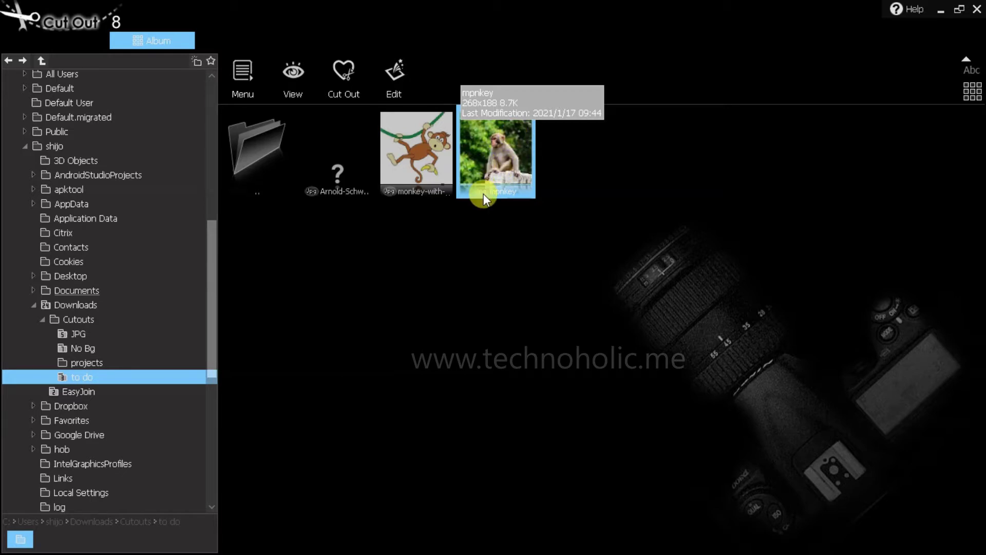
Open the monkey-with-banana image for cutting out with the Chromakey matting method
{"action": "left_click", "coordinate": [413, 185]}
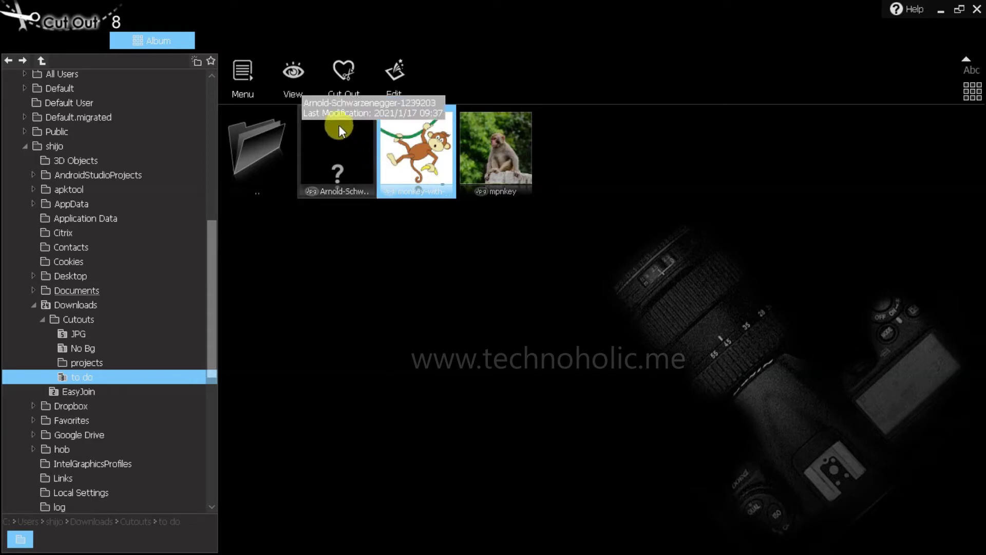
{"action": "left_click", "coordinate": [346, 79]}
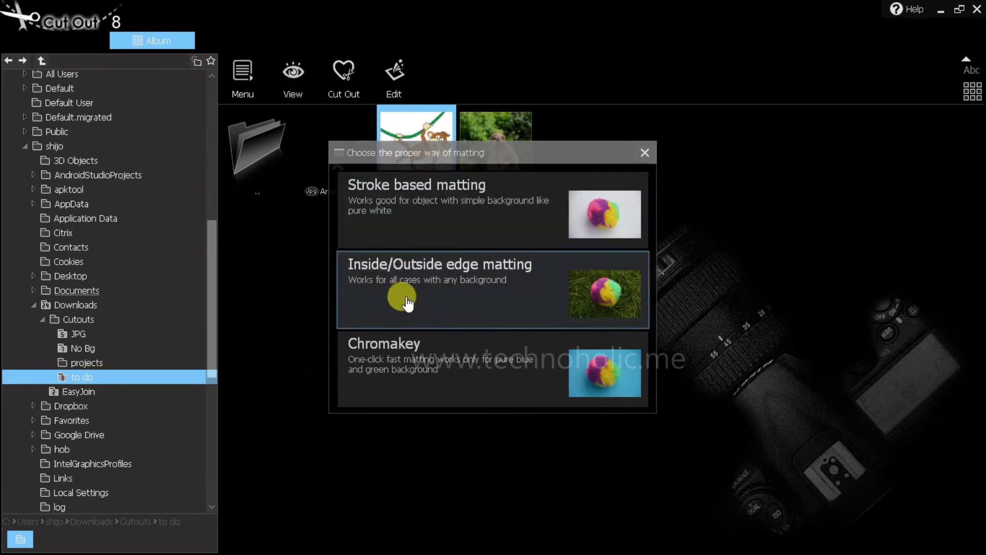
{"action": "left_click", "coordinate": [407, 356]}
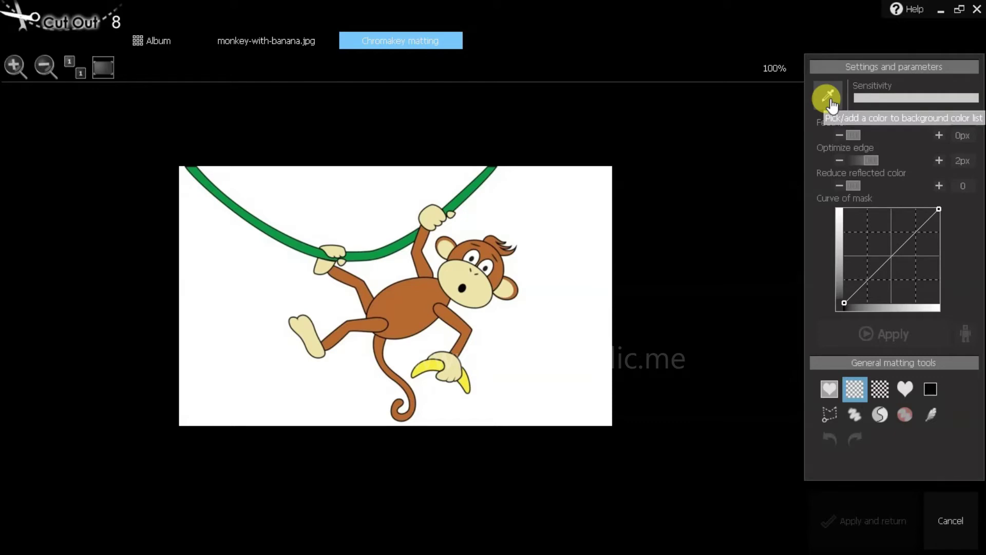
Pick the white area around the monkey as the background color to remove, and dismiss the matting recommendation
{"action": "left_click", "coordinate": [831, 102]}
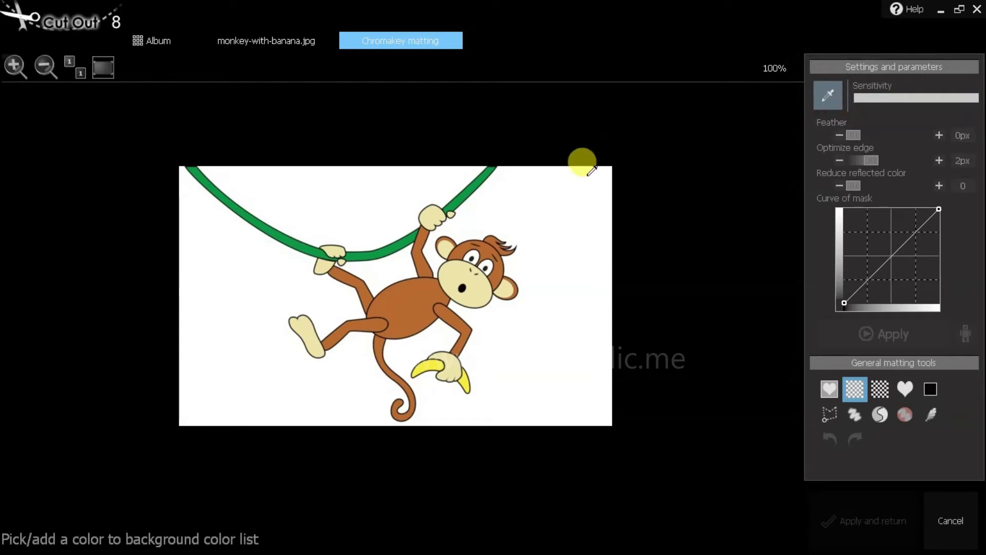
{"action": "left_click", "coordinate": [538, 197]}
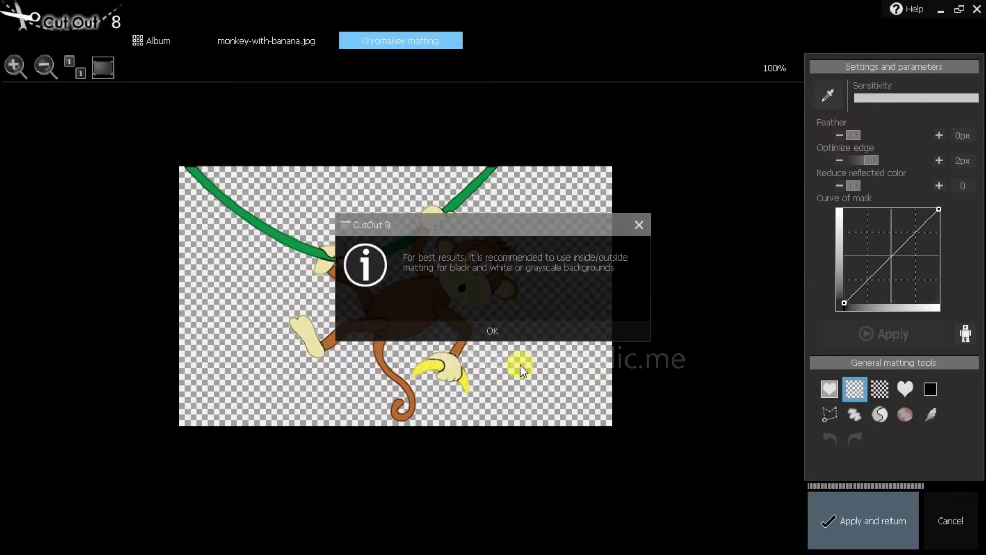
{"action": "left_click", "coordinate": [490, 332]}
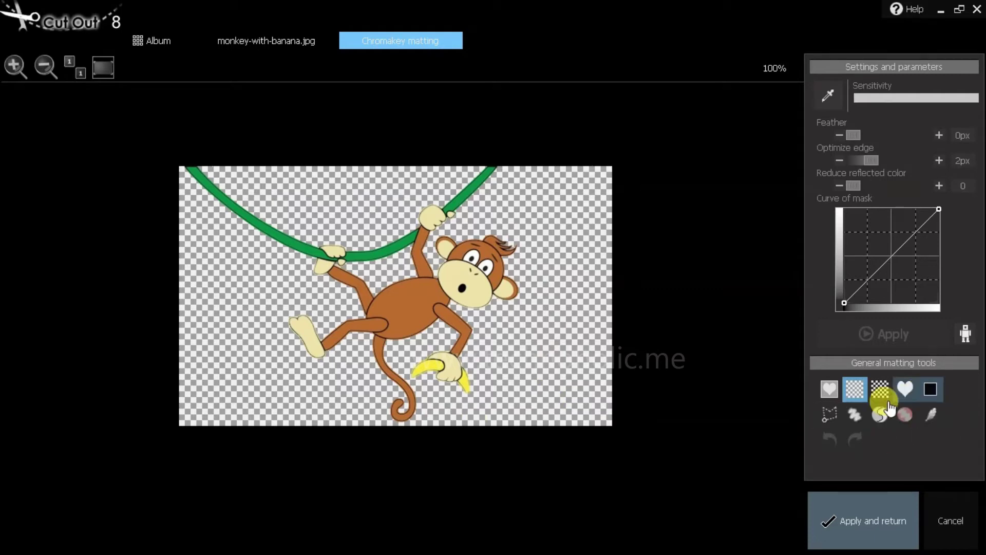
Preview the cutout on black, switch back to the transparent checkerboard, and apply the matting result
{"action": "left_click", "coordinate": [932, 391]}
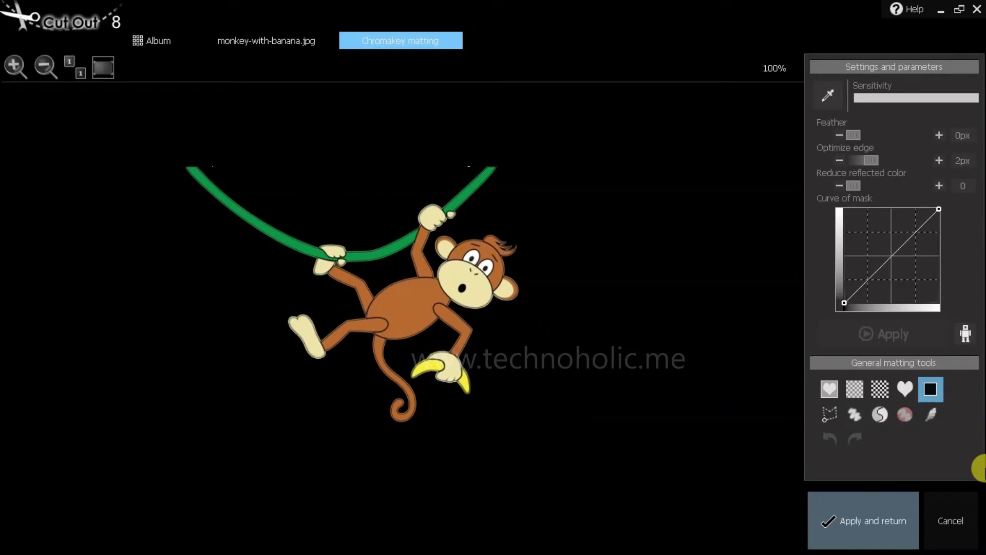
{"action": "left_click", "coordinate": [854, 391]}
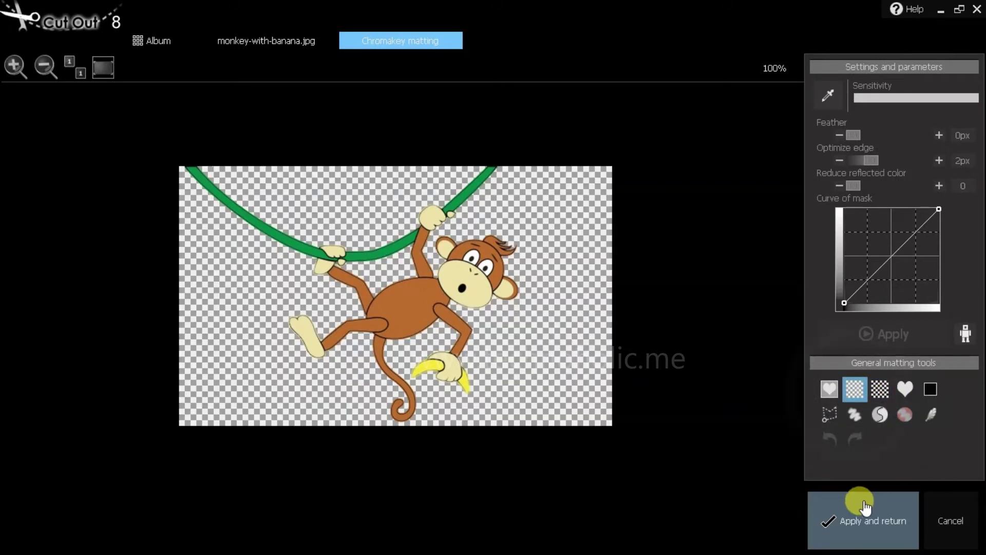
{"action": "left_click", "coordinate": [860, 517]}
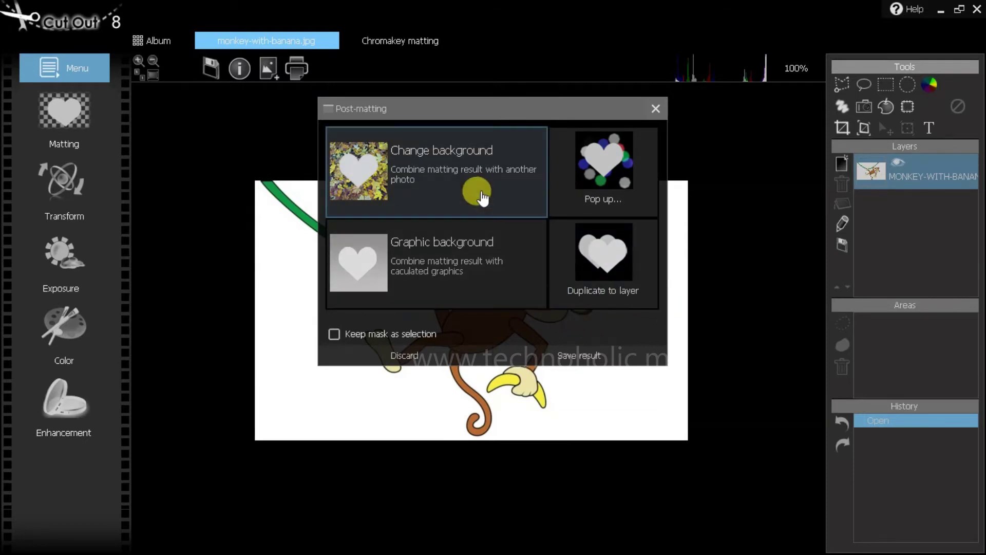
Save the matting result as MONKEY-WITH-BANANA.png in the No Bg folder
{"action": "left_click", "coordinate": [565, 355]}
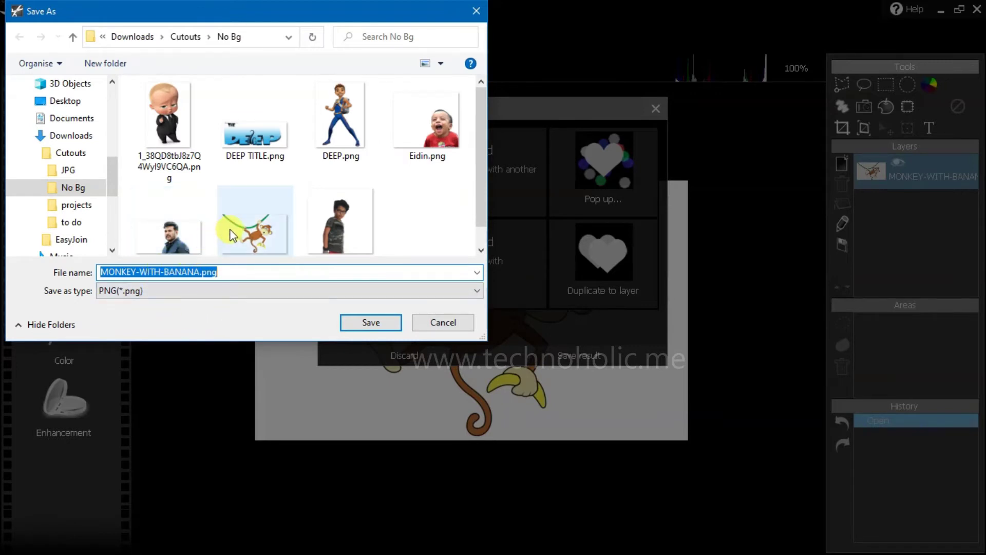
{"action": "left_click_drag", "start_coordinate": [221, 274], "coordinate": [203, 273]}
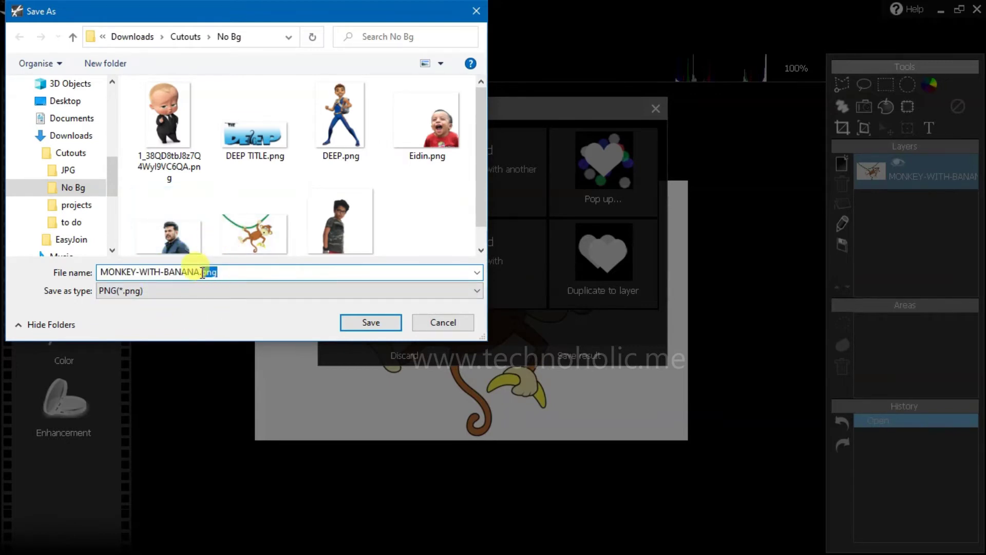
{"action": "left_click", "coordinate": [370, 322]}
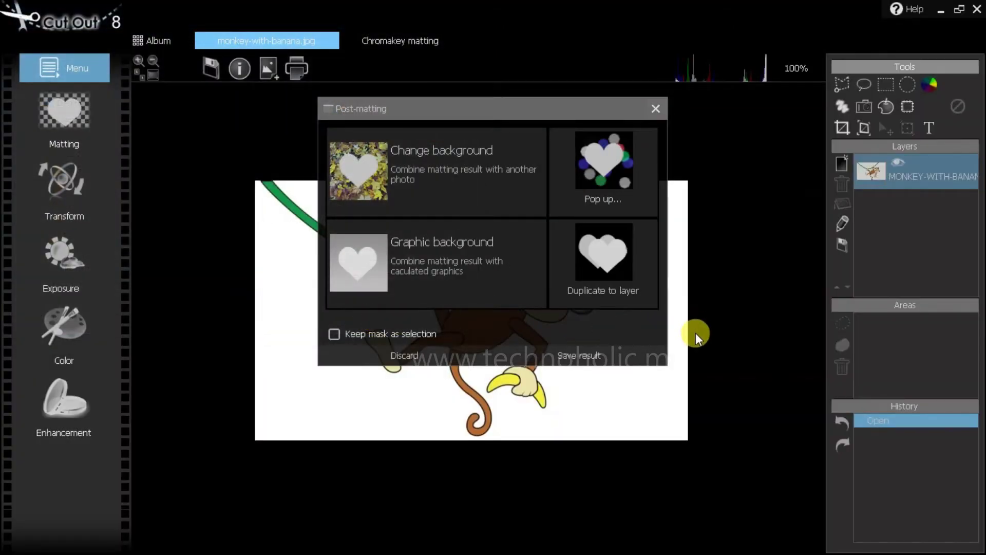
Change the cutout's background to BackGroud (1).jpg from the Abstract background folder, keeping the canvas size on Auto
{"action": "left_click_drag", "start_coordinate": [492, 116], "coordinate": [526, 116]}
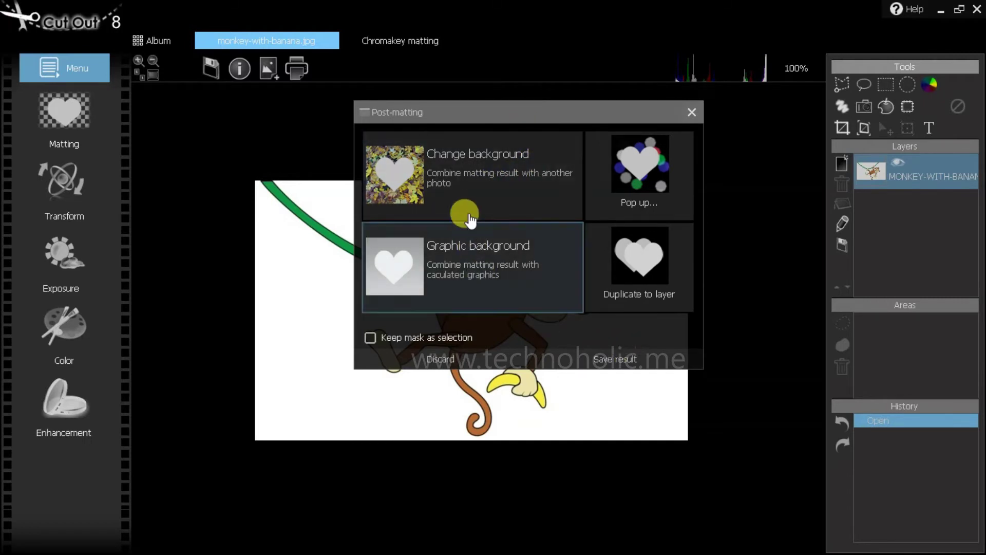
{"action": "left_click", "coordinate": [467, 193]}
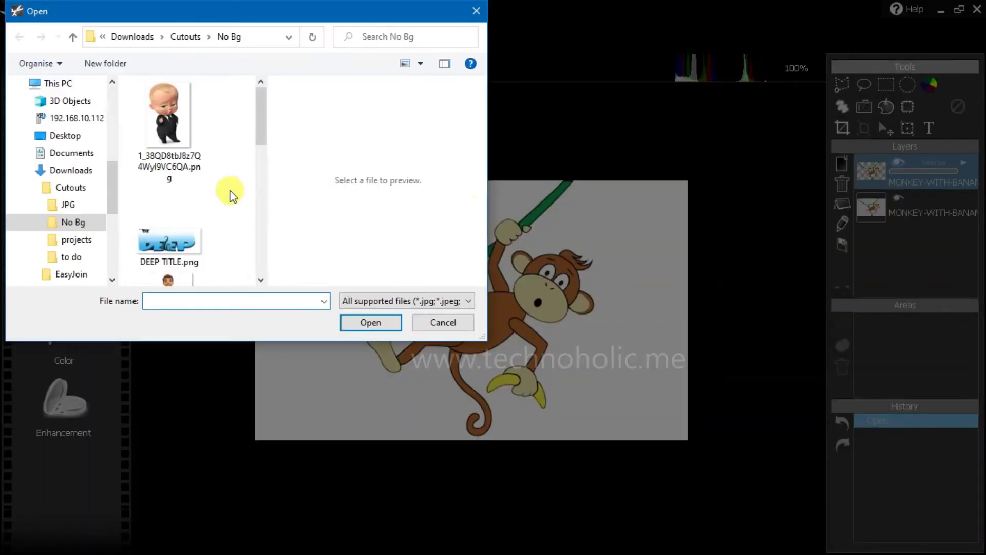
{"action": "left_click_drag", "start_coordinate": [117, 172], "coordinate": [105, 91]}
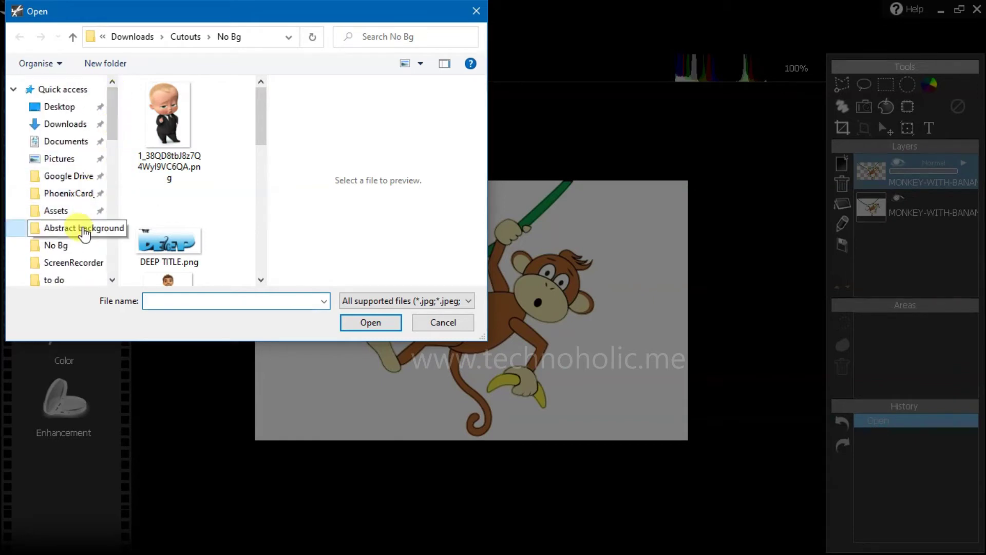
{"action": "left_click", "coordinate": [84, 231]}
{"action": "scroll", "coordinate": [197, 203], "scroll_direction": "down", "scroll_amount": 2}
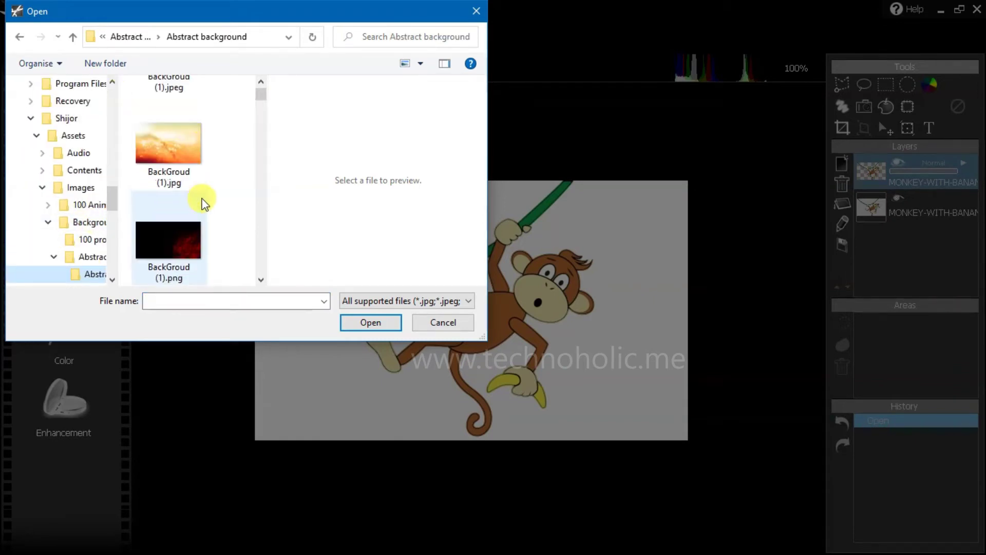
{"action": "scroll", "coordinate": [203, 203], "scroll_direction": "down", "scroll_amount": 2}
{"action": "scroll", "coordinate": [205, 205], "scroll_direction": "up", "scroll_amount": 3}
{"action": "left_click", "coordinate": [196, 231]}
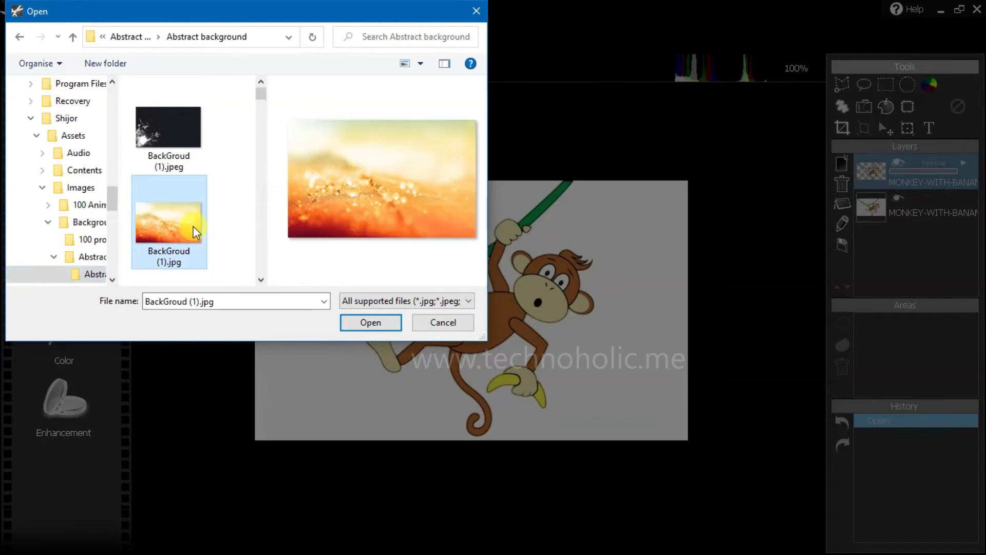
{"action": "left_click", "coordinate": [369, 323]}
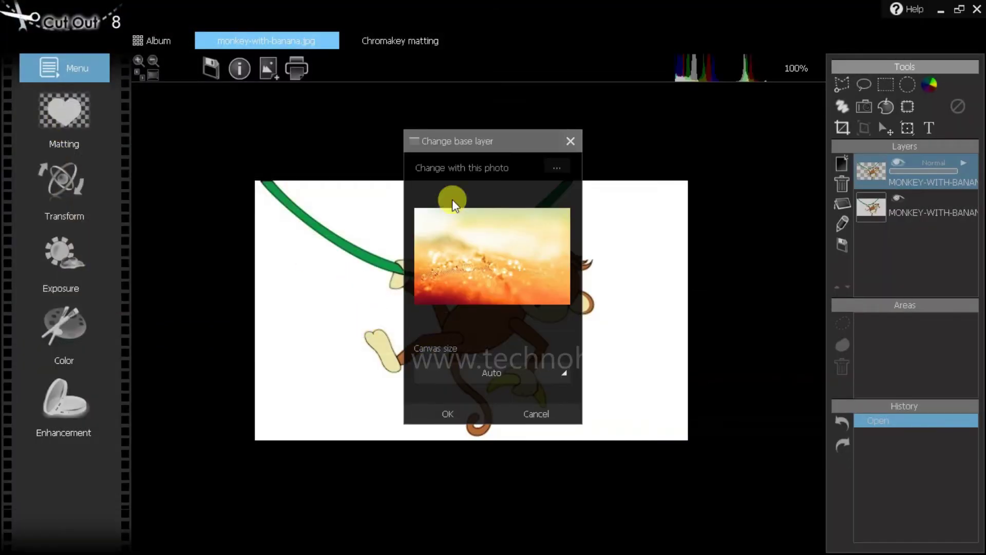
{"action": "left_click", "coordinate": [442, 412]}
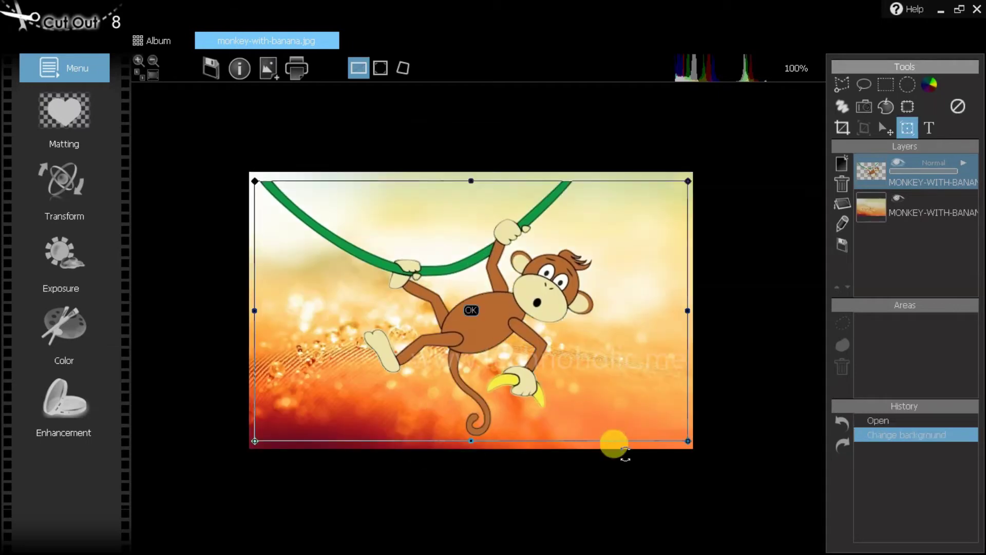
Scale the monkey layer down to about half its size and place it in the upper-left corner of the background
{"action": "left_click_drag", "start_coordinate": [685, 438], "coordinate": [470, 311]}
{"action": "left_click_drag", "start_coordinate": [379, 260], "coordinate": [373, 249]}
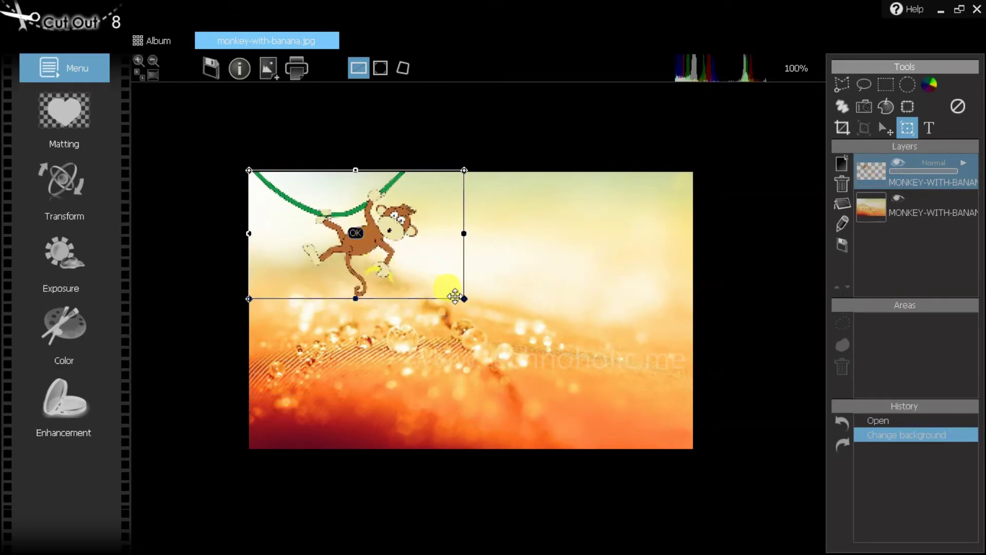
{"action": "left_click_drag", "start_coordinate": [465, 296], "coordinate": [451, 284]}
{"action": "left_click_drag", "start_coordinate": [407, 248], "coordinate": [365, 241]}
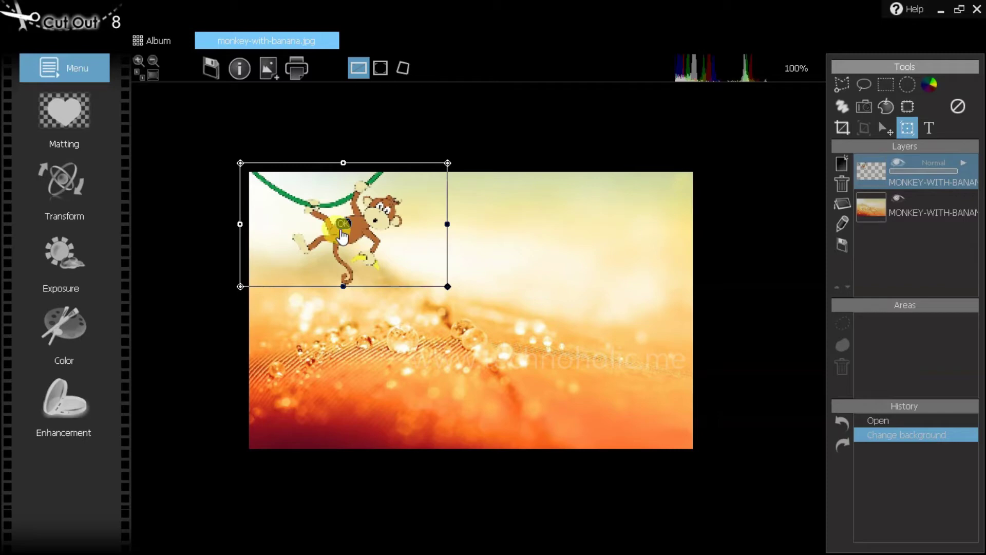
{"action": "left_click", "coordinate": [341, 231]}
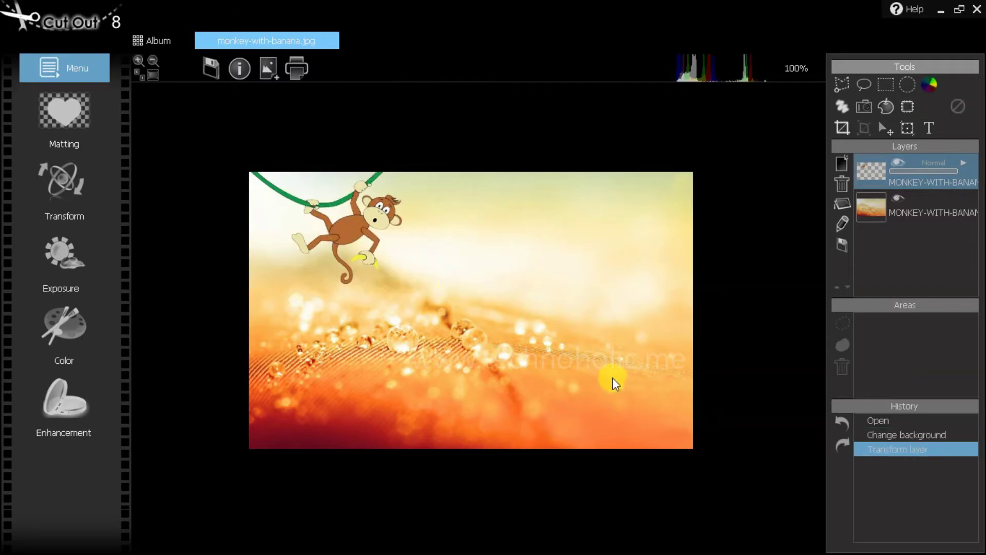
{"action": "scroll", "coordinate": [522, 369], "scroll_direction": "up", "scroll_amount": 1}
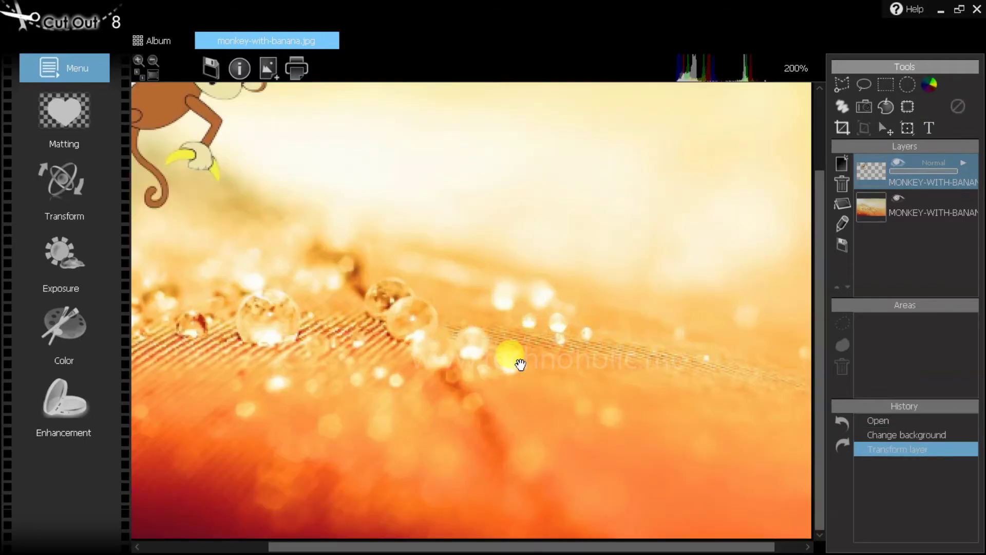
{"action": "scroll", "coordinate": [521, 364], "scroll_direction": "down", "scroll_amount": 1}
{"action": "scroll", "coordinate": [520, 364], "scroll_direction": "down", "scroll_amount": 1}
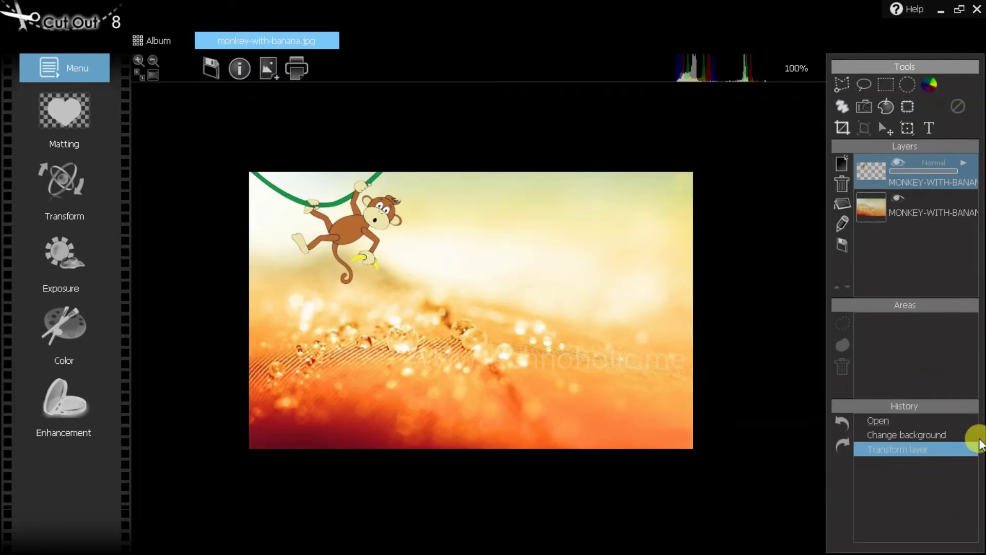
Save the composite as a JPEG at quality 90 named MONKEY-WITH-BANANA.jpg in the JPG folder, replacing the existing file
{"action": "left_click", "coordinate": [213, 67]}
{"action": "left_click", "coordinate": [379, 269]}
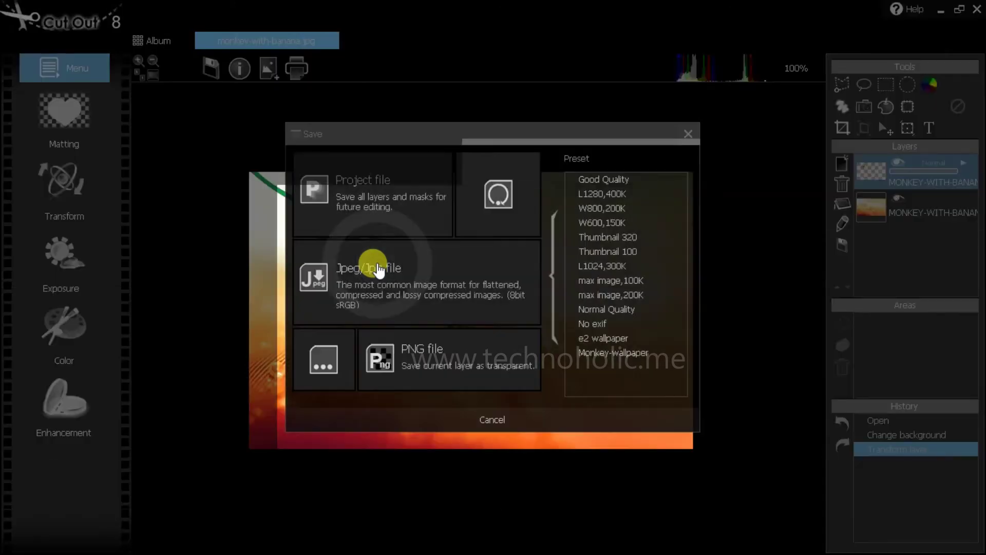
{"action": "left_click", "coordinate": [464, 334]}
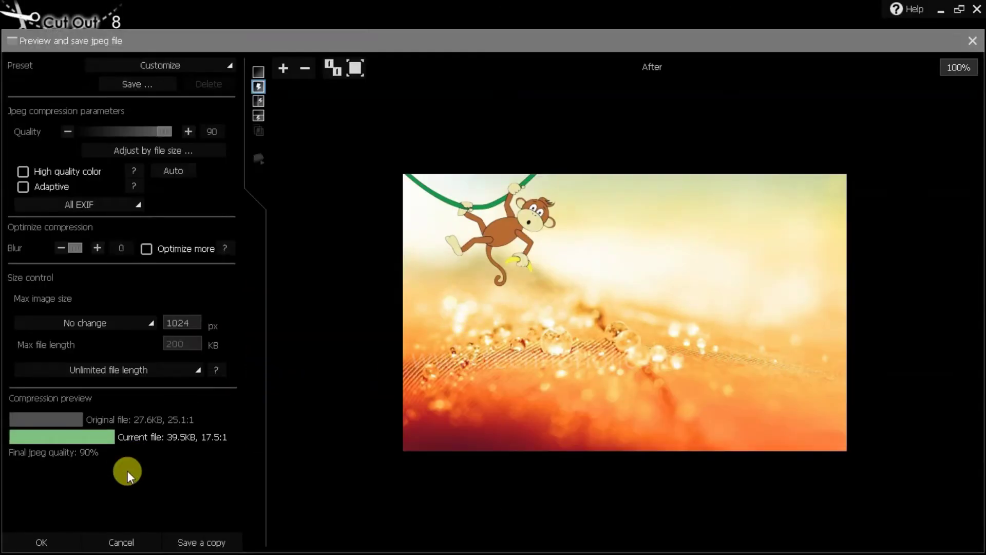
{"action": "left_click", "coordinate": [45, 544]}
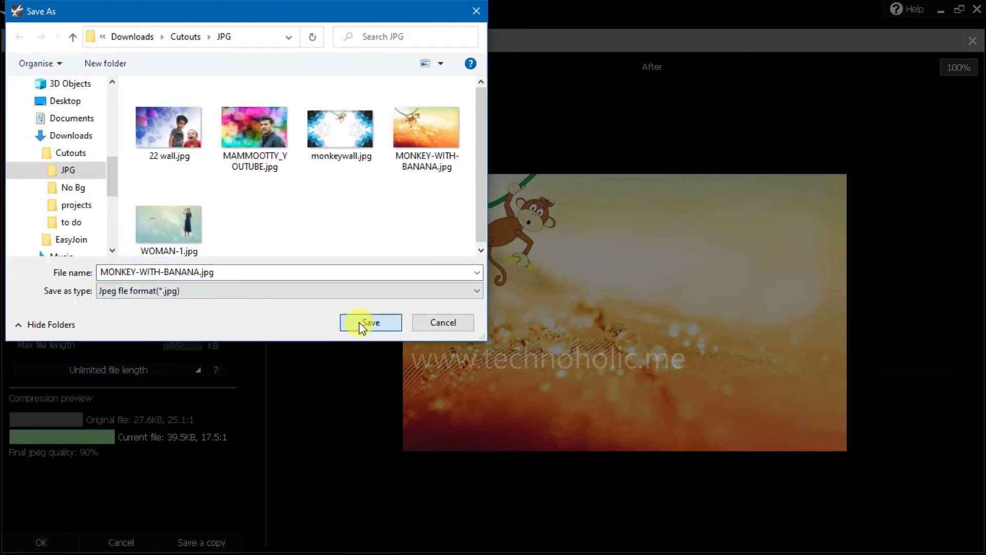
{"action": "left_click", "coordinate": [407, 164]}
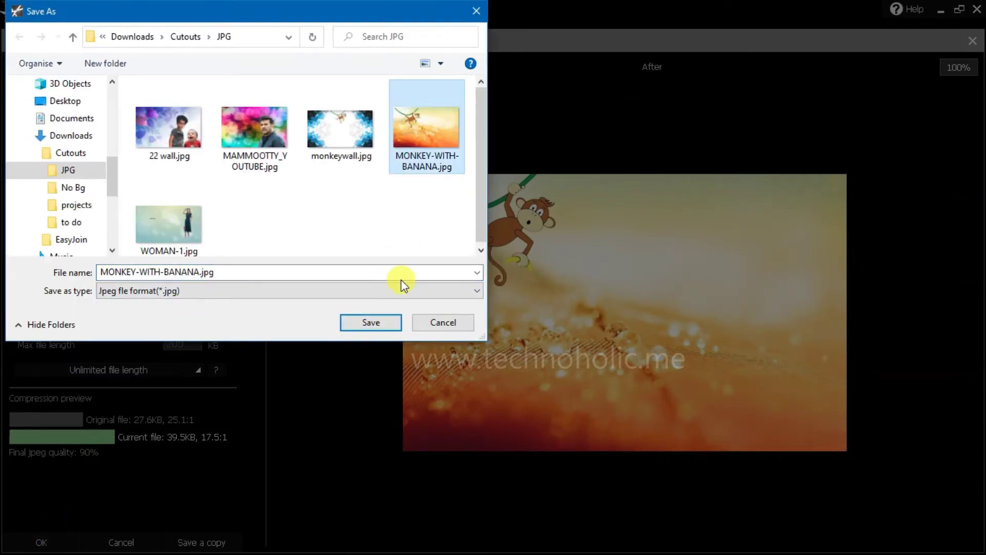
{"action": "left_click", "coordinate": [371, 322]}
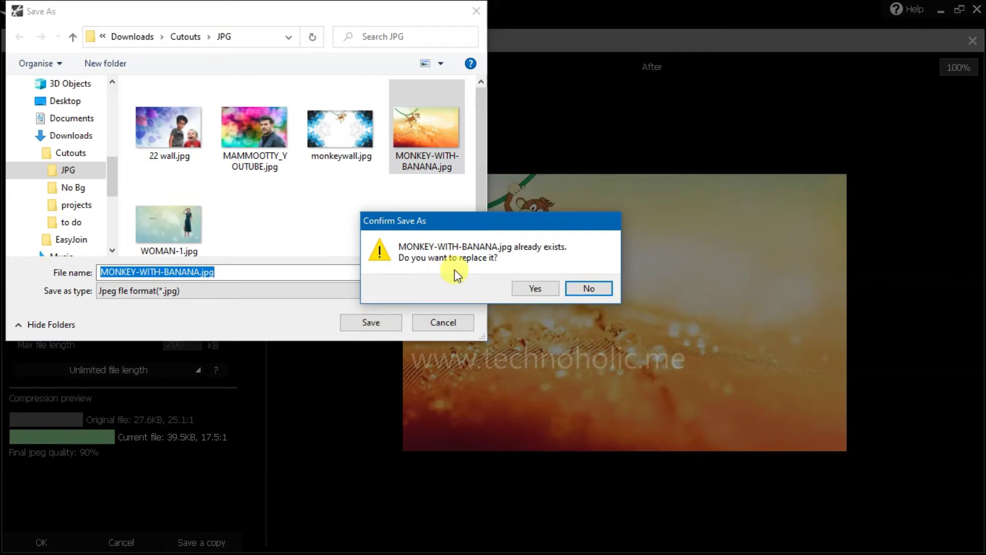
{"action": "left_click", "coordinate": [537, 286]}
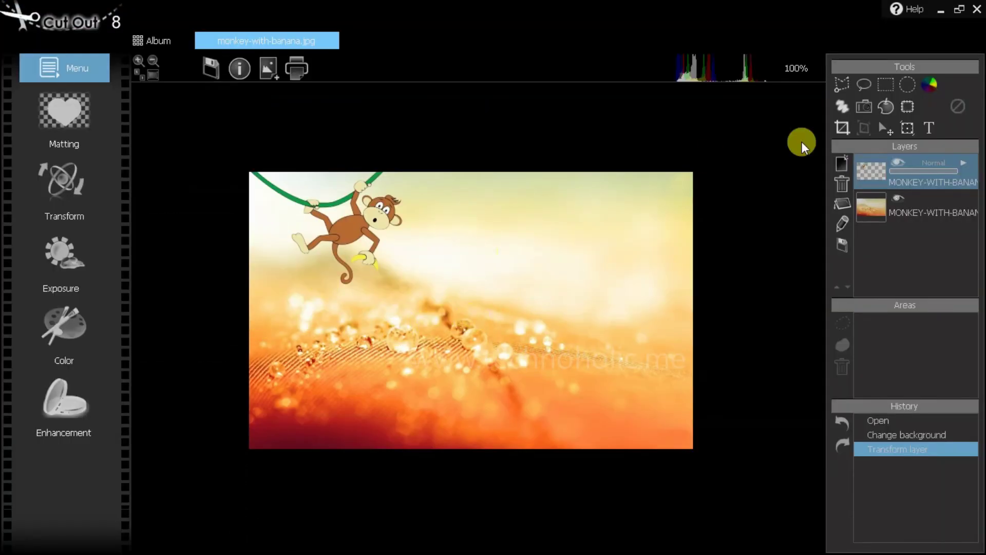
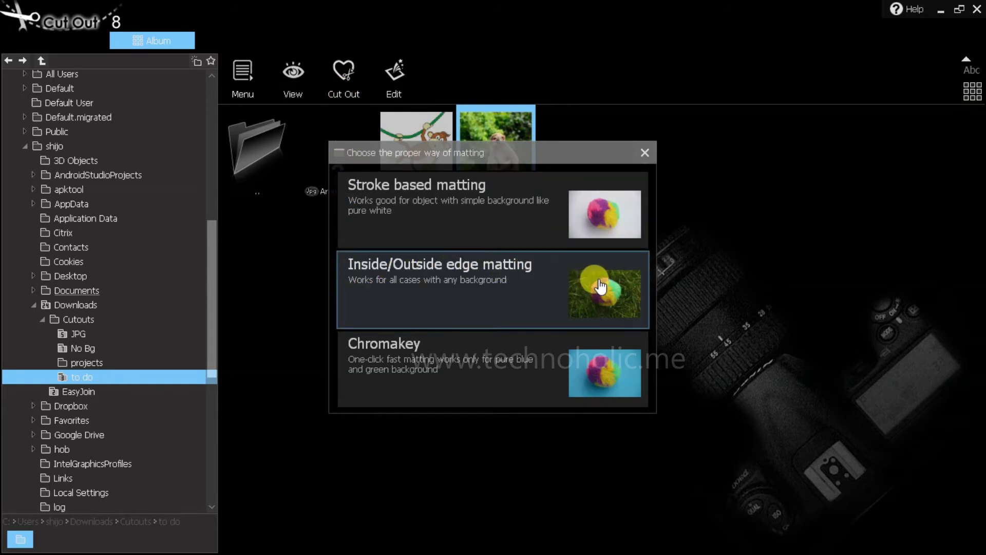
Start Inside/Outside edge matting on mpnkey.jpg and draw a closed outside polygon selection loosely around the monkey and its stone block
{"action": "left_click", "coordinate": [514, 289]}
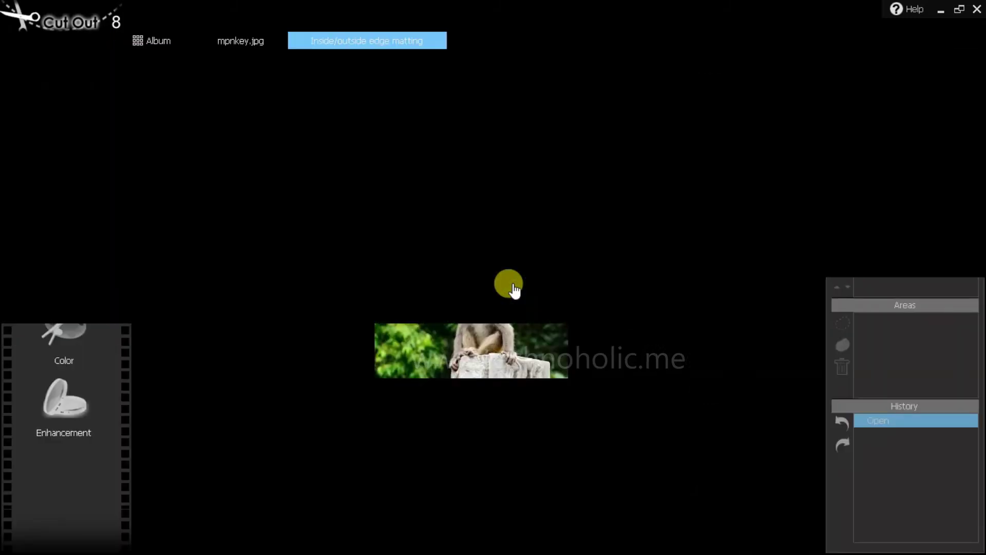
{"action": "scroll", "coordinate": [420, 294], "scroll_direction": "up", "scroll_amount": 1}
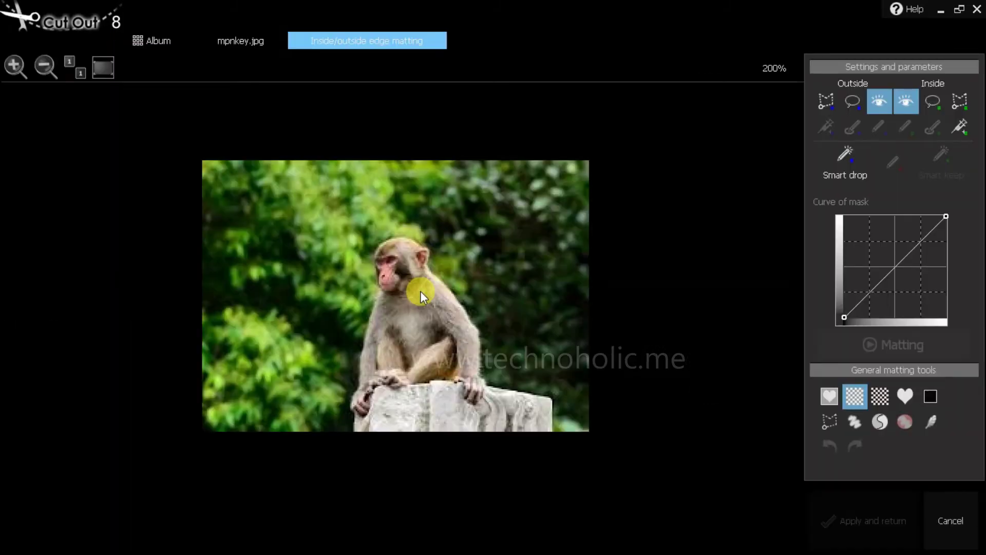
{"action": "scroll", "coordinate": [421, 291], "scroll_direction": "up", "scroll_amount": 1}
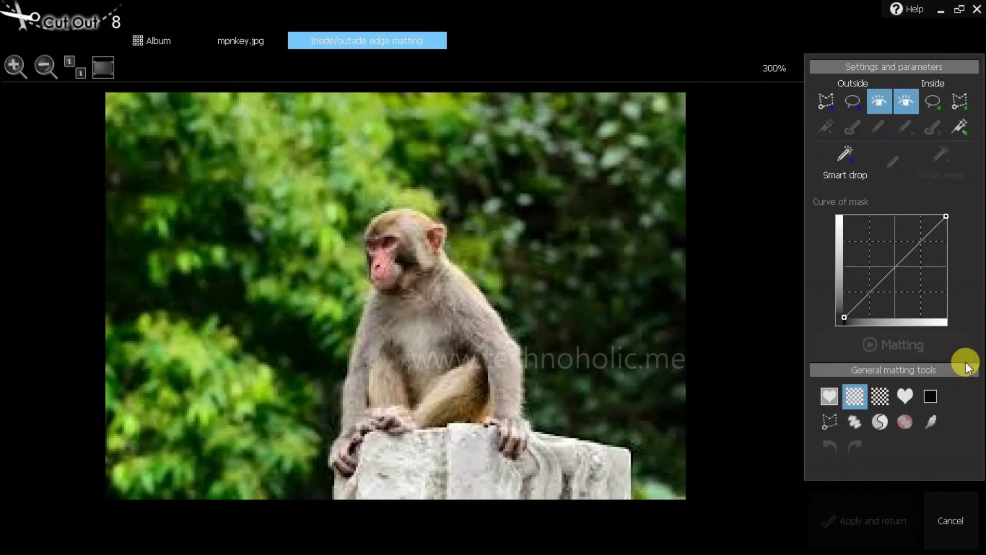
{"action": "left_click", "coordinate": [831, 108]}
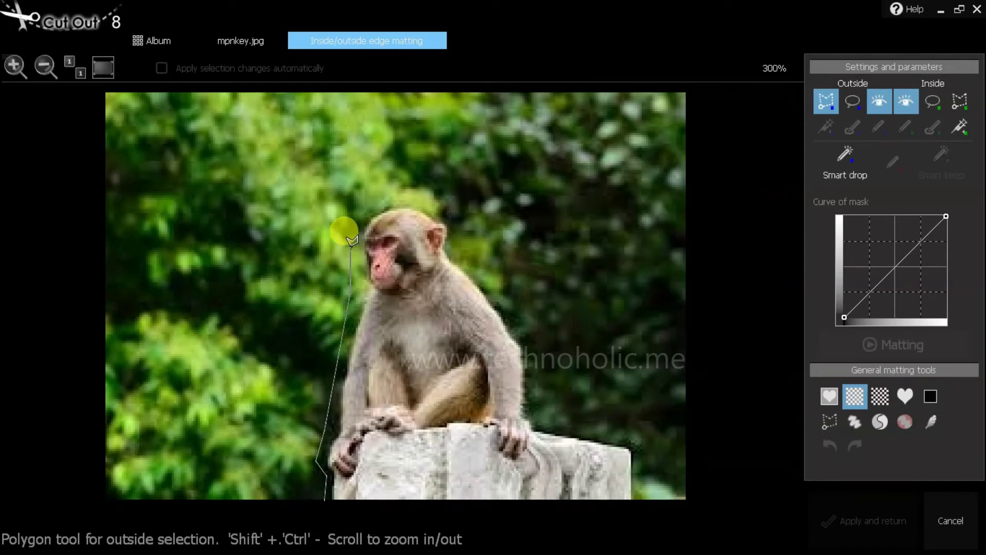
{"action": "left_click", "coordinate": [414, 195]}
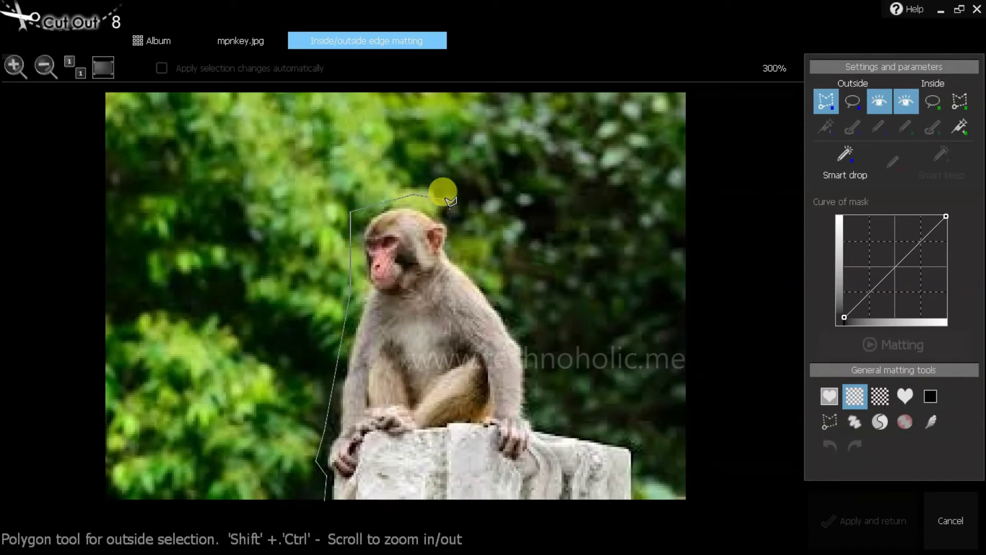
{"action": "left_click", "coordinate": [458, 243]}
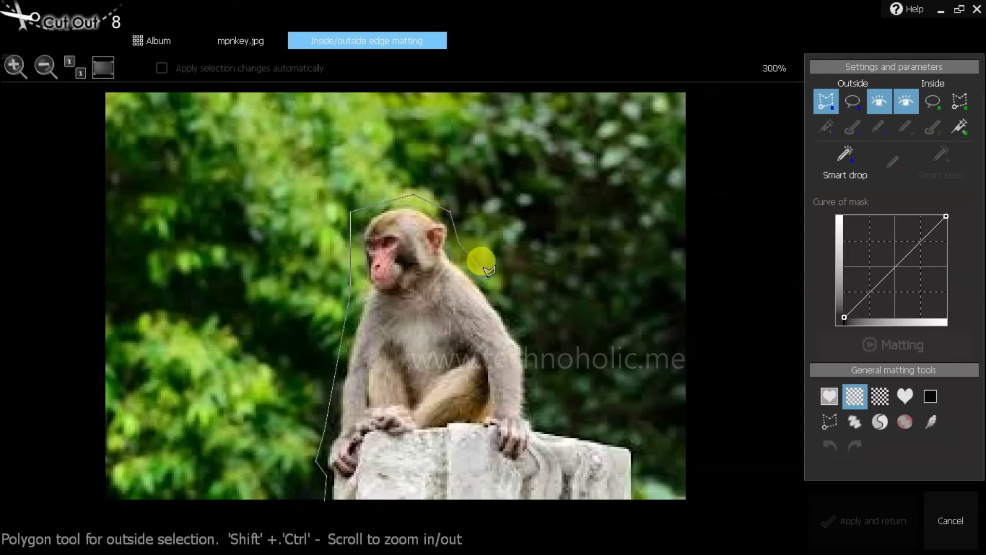
{"action": "left_click", "coordinate": [540, 353]}
{"action": "left_click", "coordinate": [543, 409]}
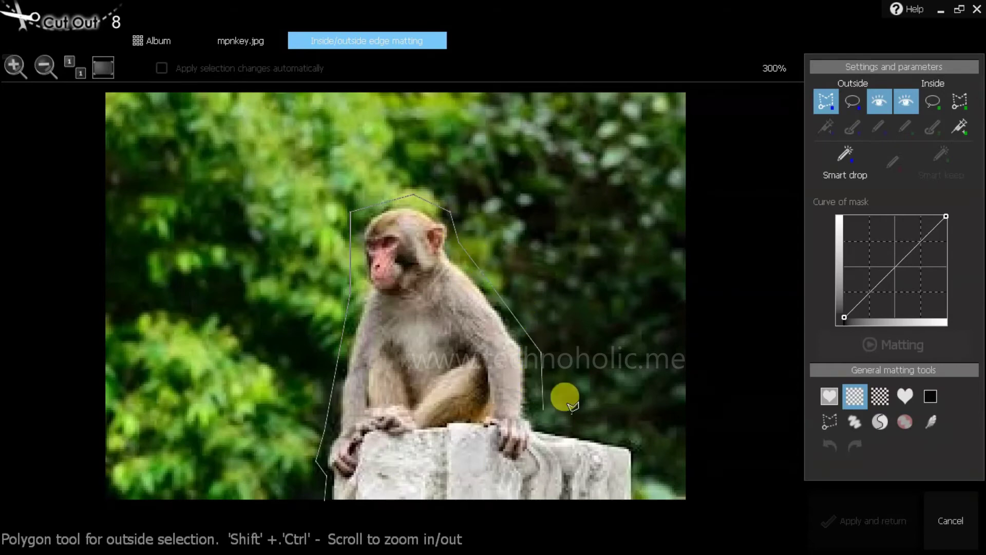
{"action": "left_click", "coordinate": [655, 435]}
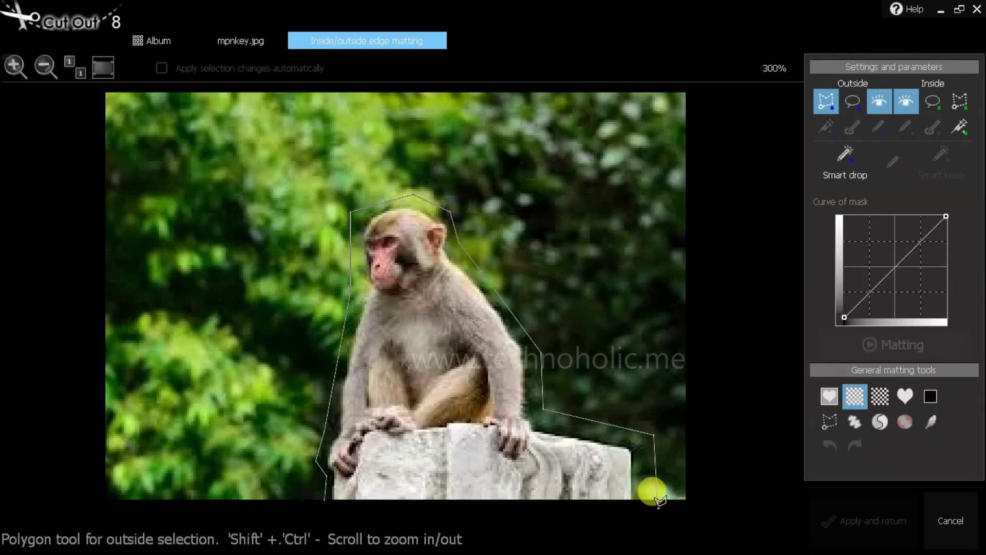
{"action": "left_click", "coordinate": [658, 507]}
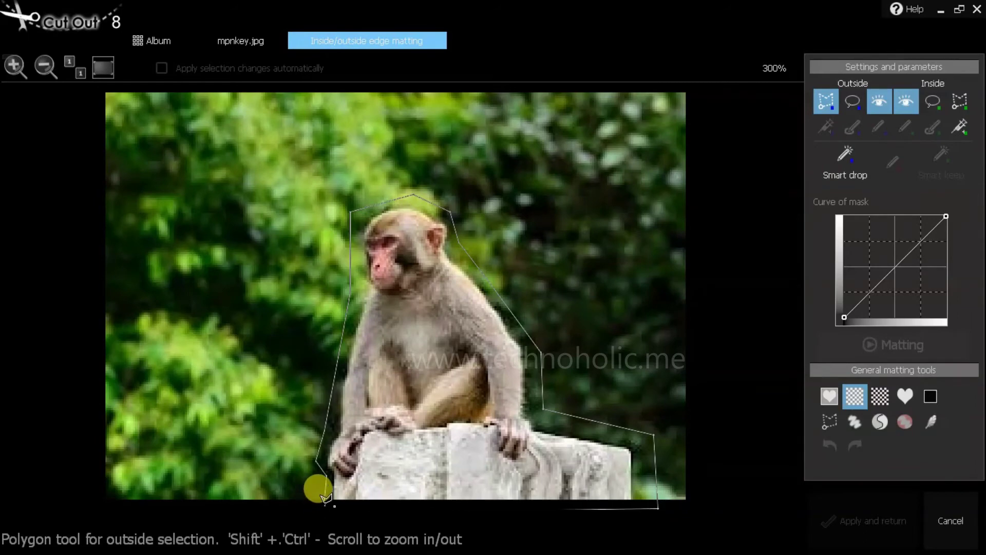
{"action": "double_click", "coordinate": [326, 494]}
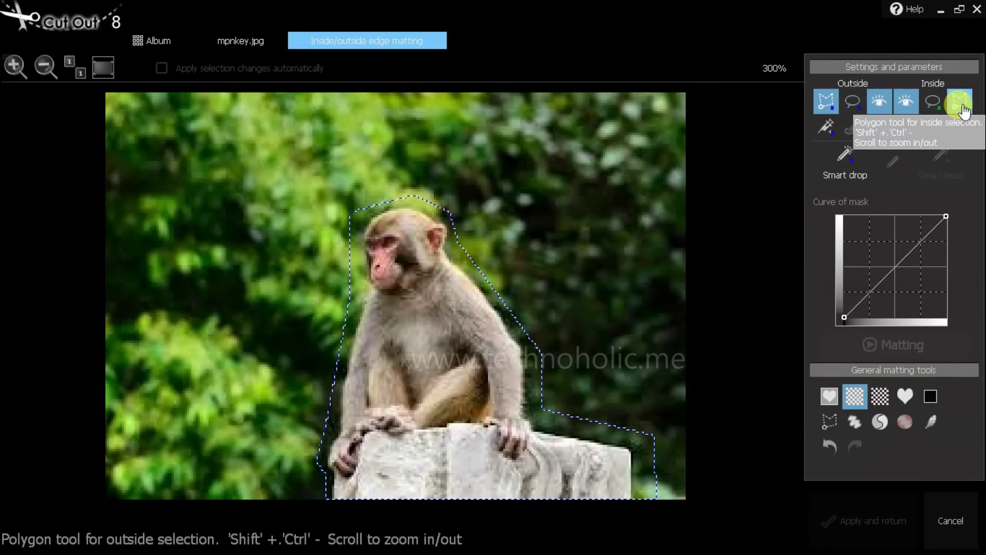
Draw a closed inside polygon selection just within the outline of the monkey and the stone block
{"action": "left_click", "coordinate": [961, 106]}
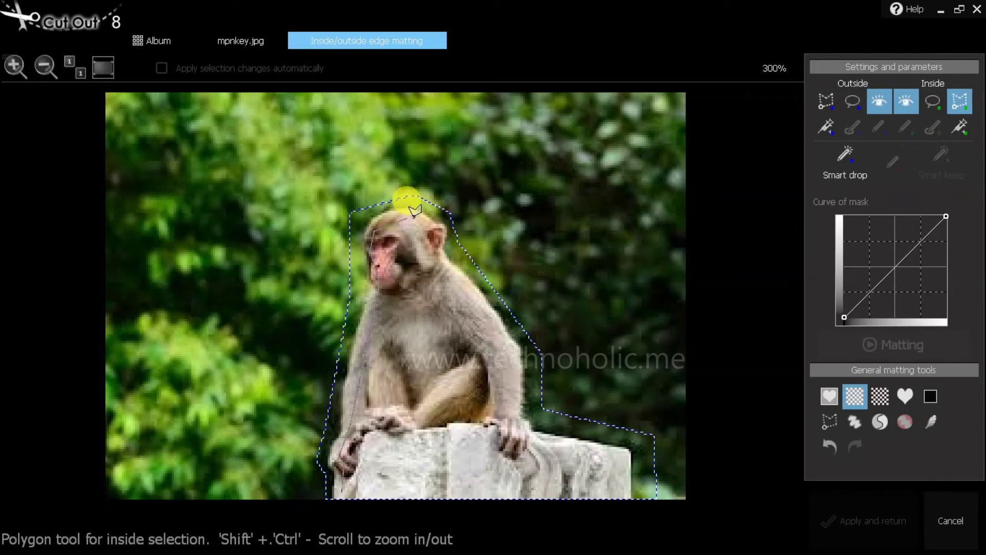
{"action": "left_click", "coordinate": [437, 256]}
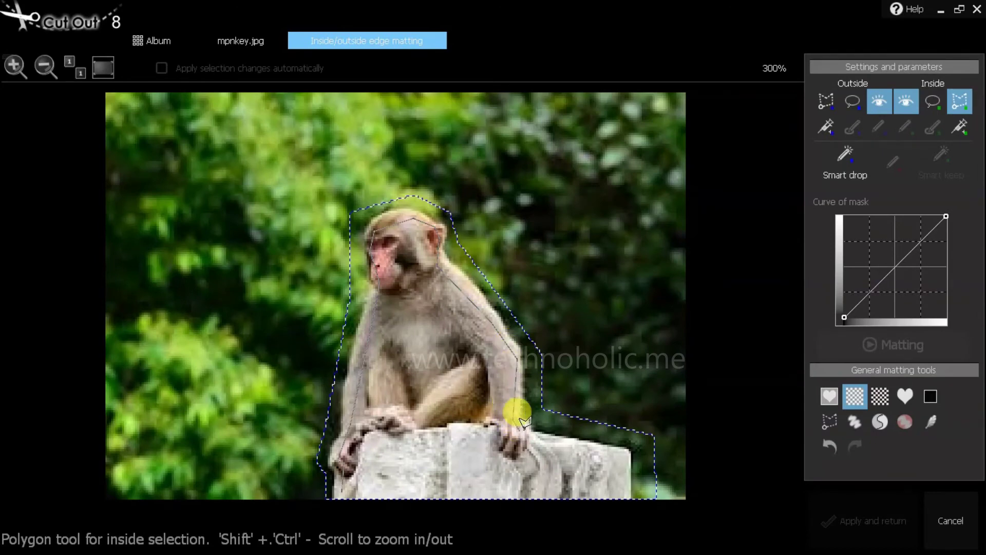
{"action": "left_click", "coordinate": [532, 445]}
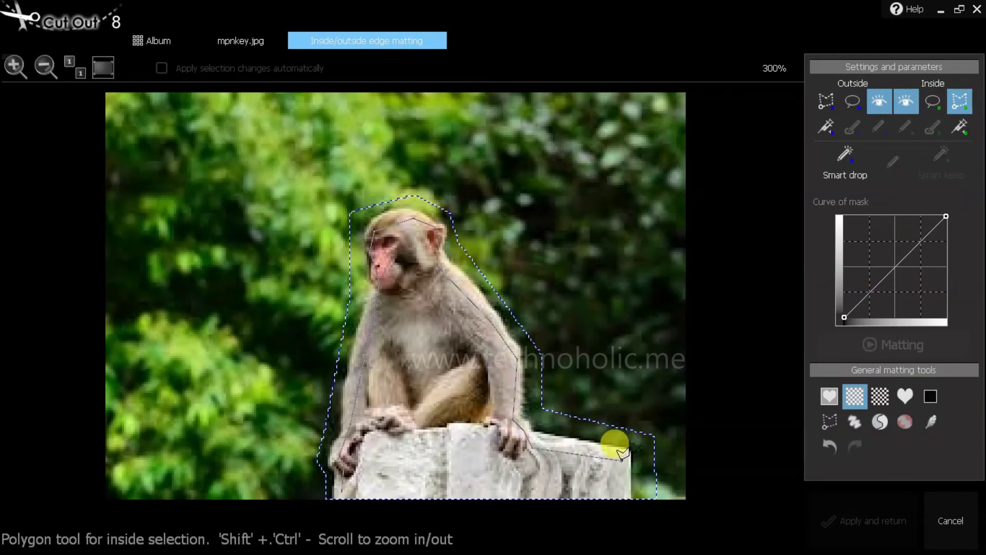
{"action": "left_click", "coordinate": [622, 491]}
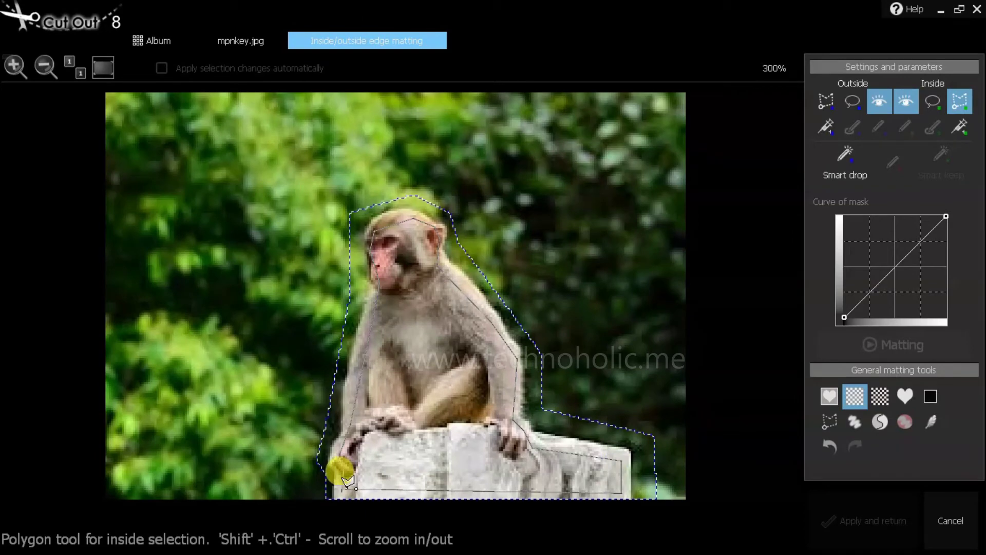
{"action": "left_click", "coordinate": [340, 482]}
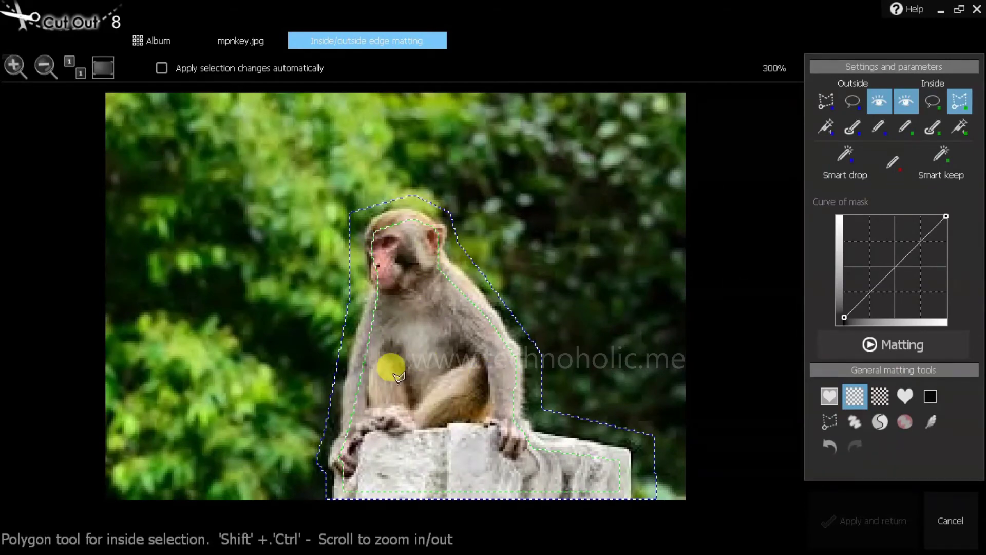
Run the matting, preview the cutout on a black background, and apply the result
{"action": "left_click", "coordinate": [881, 349]}
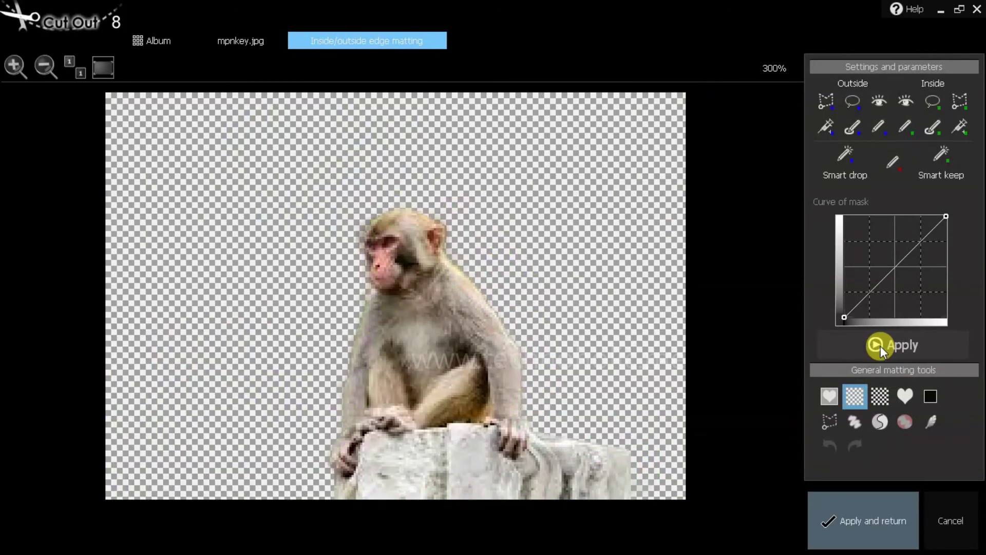
{"action": "left_click", "coordinate": [932, 397]}
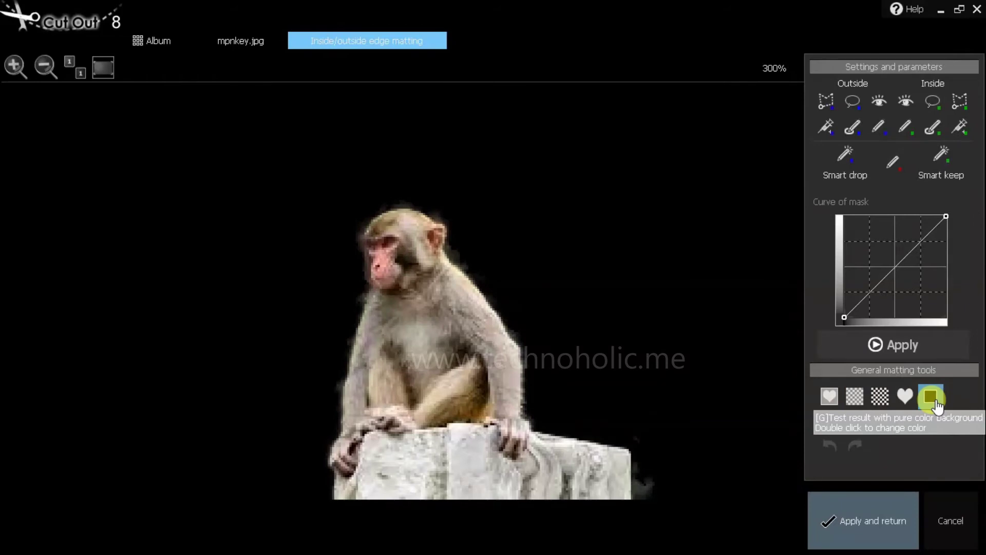
{"action": "left_click", "coordinate": [871, 529]}
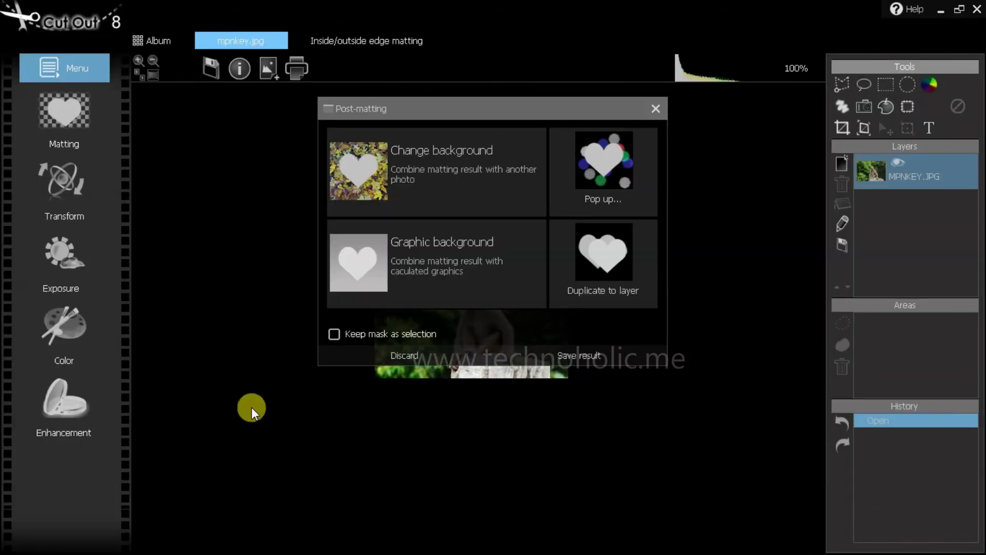
Save the matting result as MPNKEY.png in the No Bg folder
{"action": "left_click", "coordinate": [606, 353]}
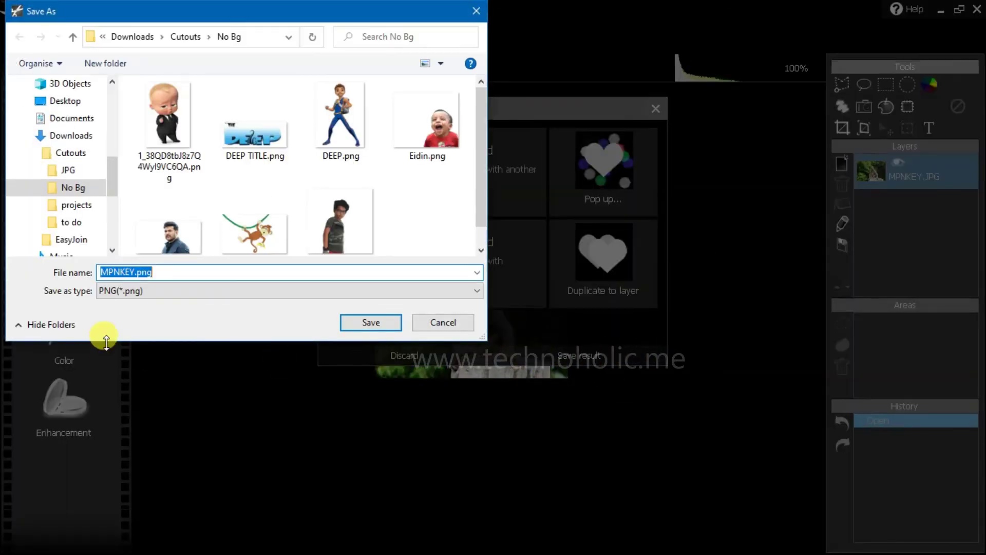
{"action": "left_click", "coordinate": [378, 321]}
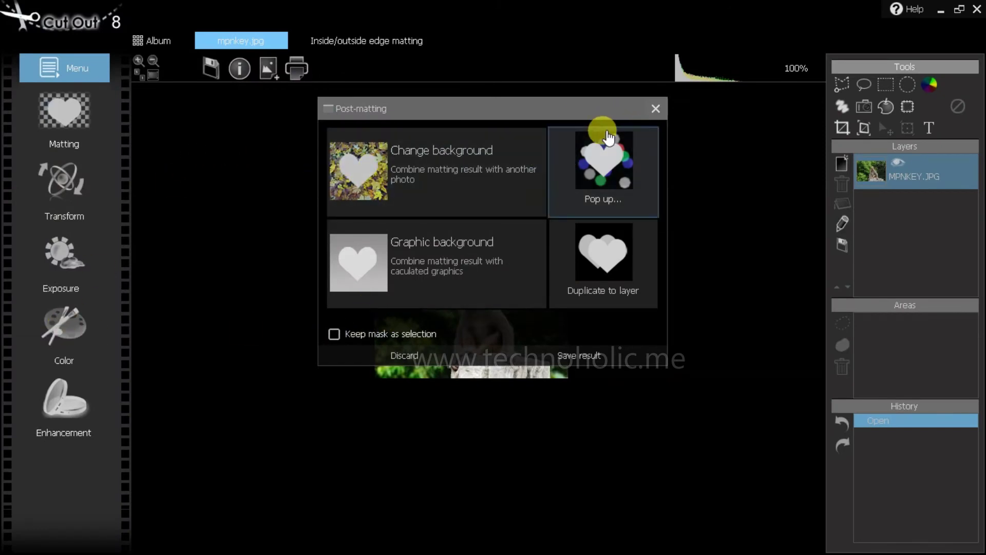
Change the cutout's background to BackGroud (30).jpg from the Abstract background folder
{"action": "left_click", "coordinate": [365, 155]}
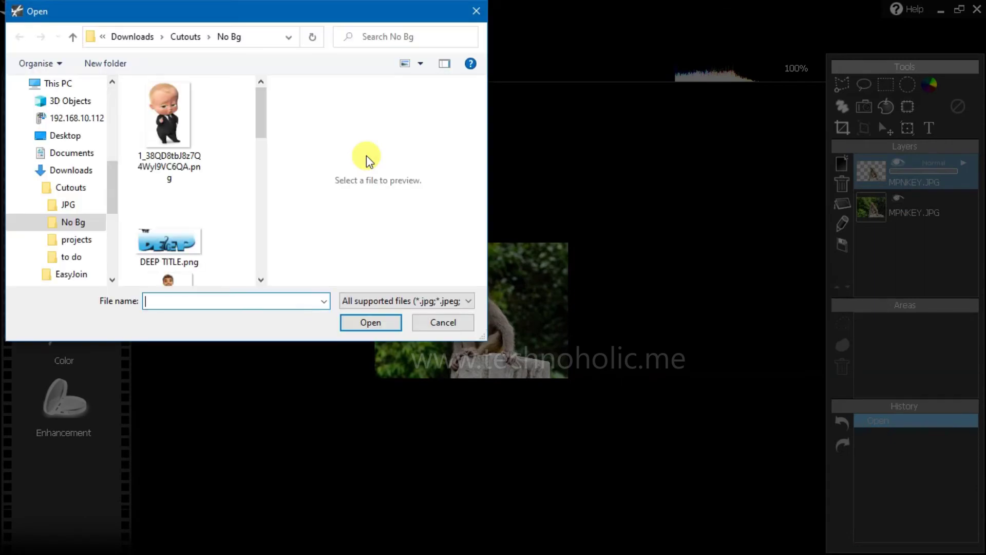
{"action": "scroll", "coordinate": [77, 198], "scroll_direction": "up", "scroll_amount": 10}
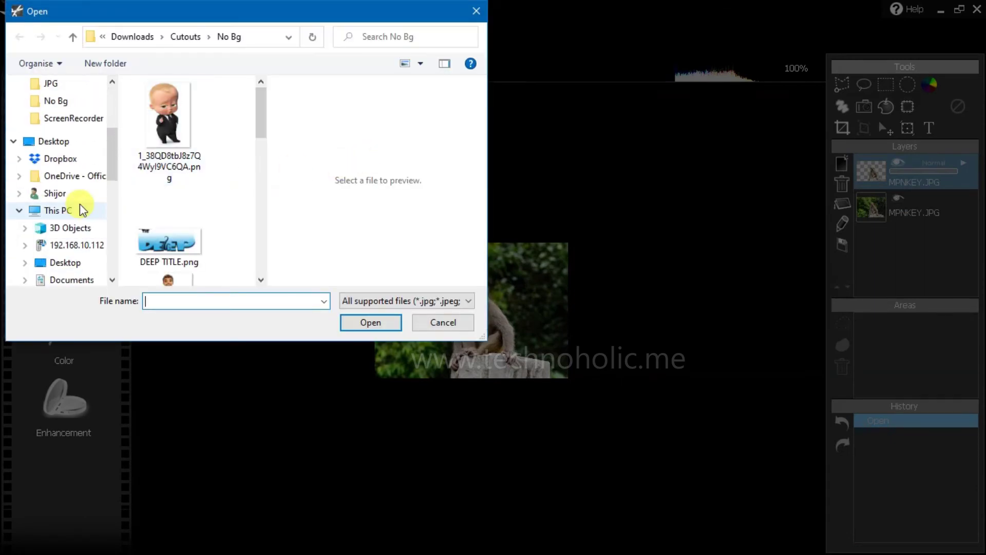
{"action": "scroll", "coordinate": [86, 205], "scroll_direction": "up", "scroll_amount": 2}
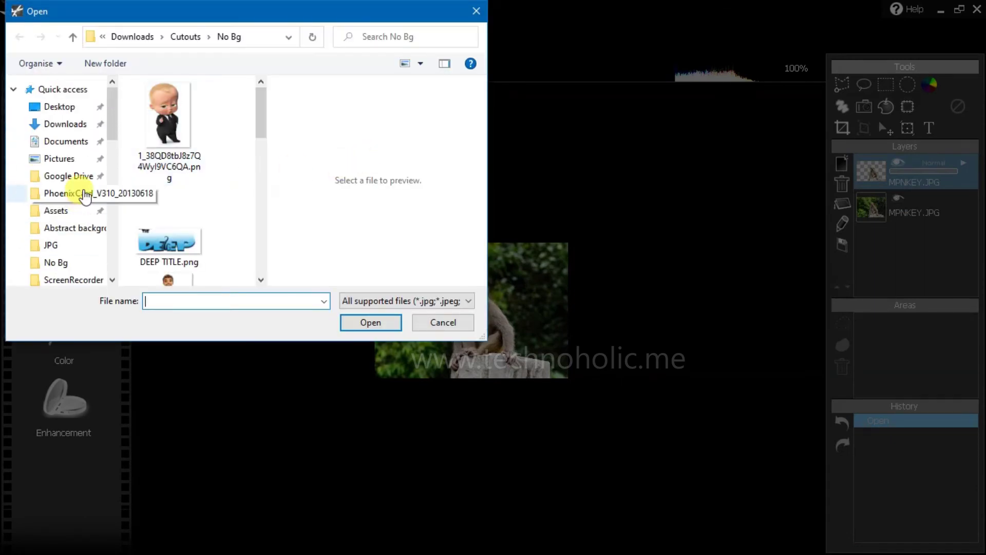
{"action": "left_click", "coordinate": [94, 231]}
{"action": "scroll", "coordinate": [198, 231], "scroll_direction": "down", "scroll_amount": 5}
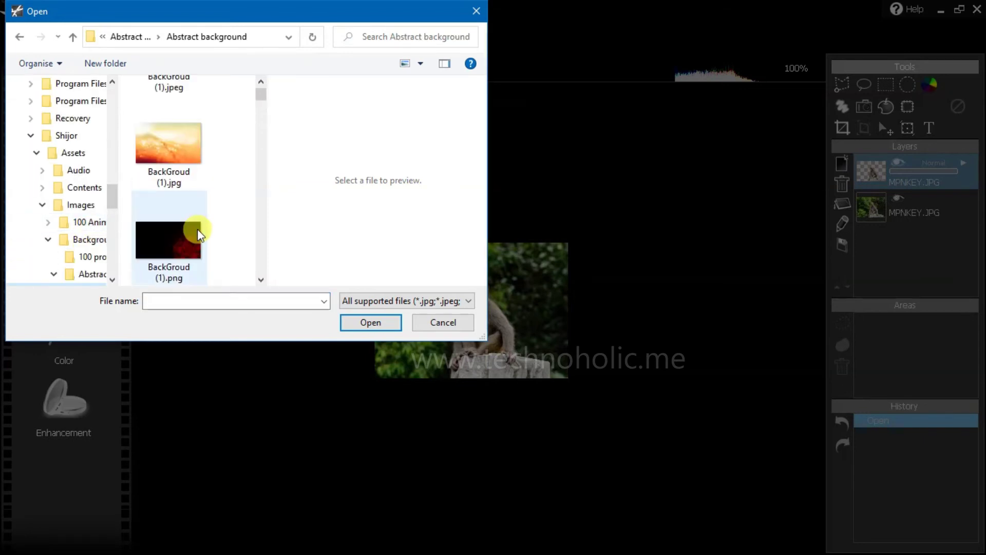
{"action": "scroll", "coordinate": [200, 234], "scroll_direction": "down", "scroll_amount": 4}
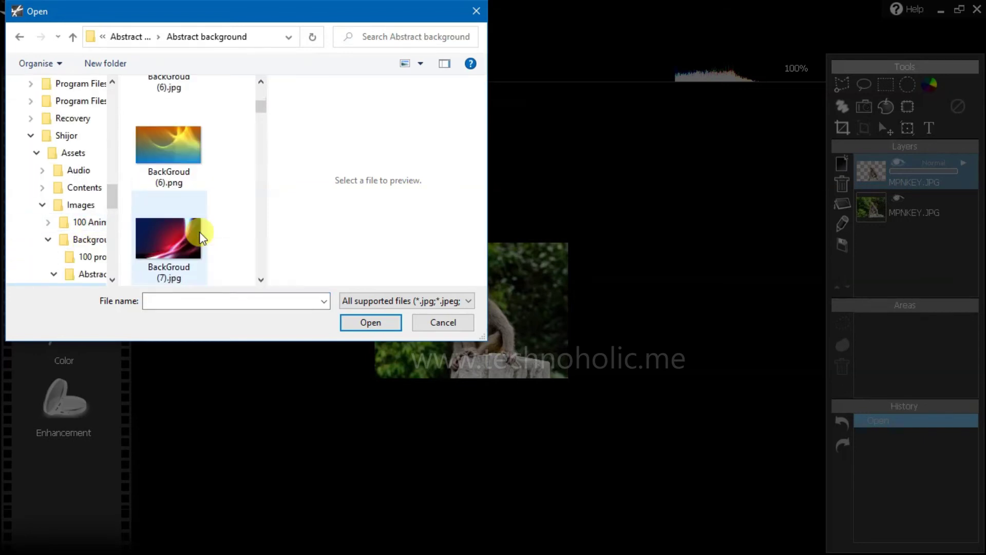
{"action": "scroll", "coordinate": [200, 236], "scroll_direction": "down", "scroll_amount": 6}
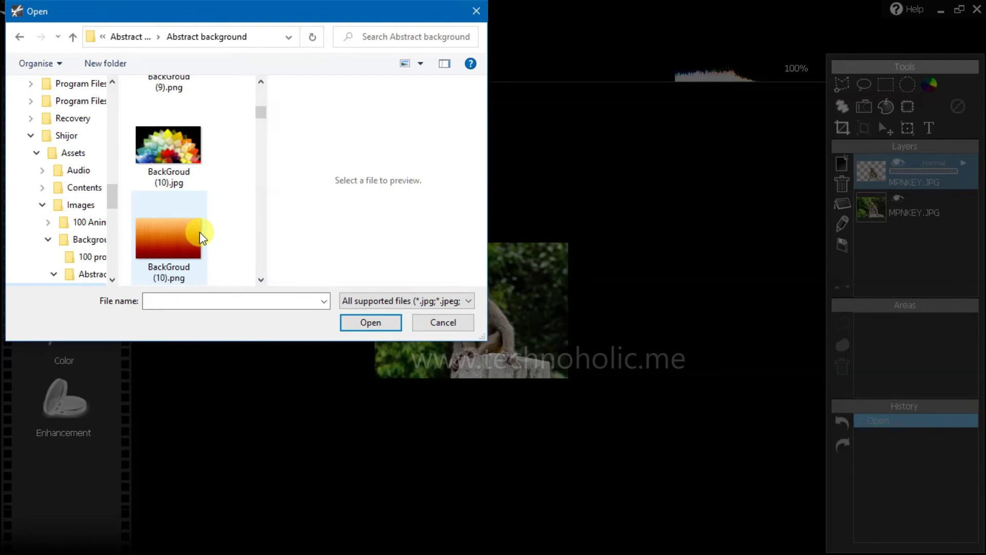
{"action": "scroll", "coordinate": [201, 236], "scroll_direction": "down", "scroll_amount": 3}
{"action": "scroll", "coordinate": [201, 236], "scroll_direction": "down", "scroll_amount": 8}
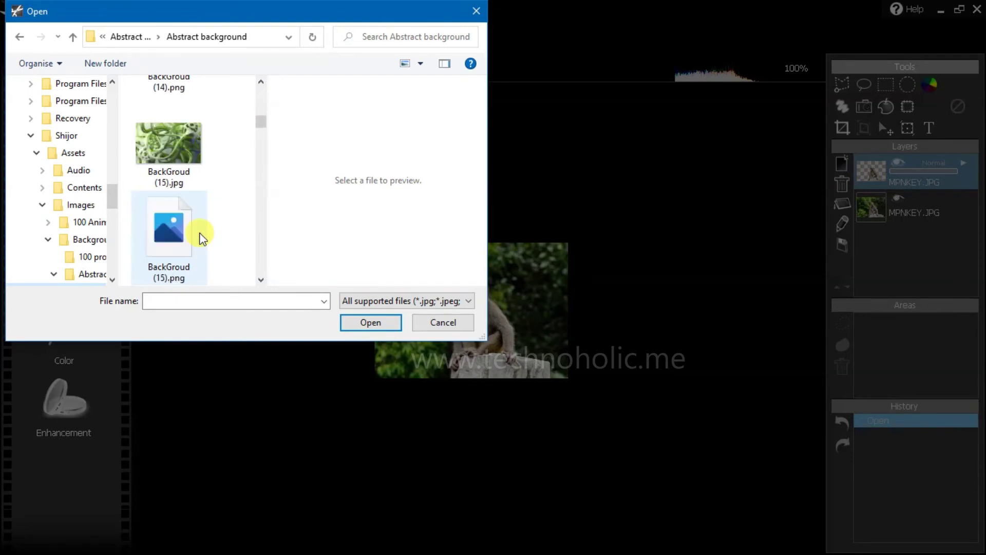
{"action": "scroll", "coordinate": [201, 244], "scroll_direction": "down", "scroll_amount": 15}
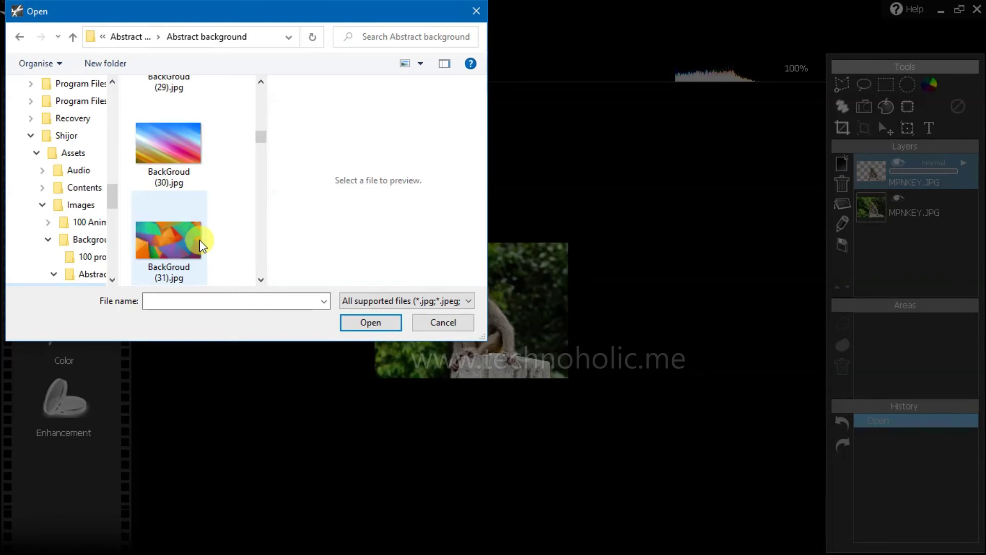
{"action": "left_click", "coordinate": [168, 144]}
{"action": "left_click", "coordinate": [366, 322]}
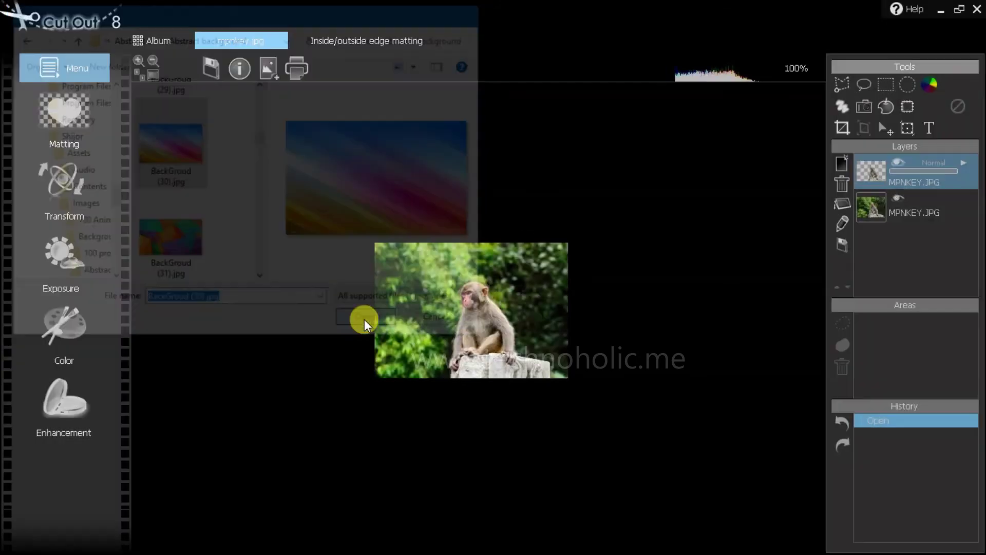
Move the monkey cutout into the lower-right corner of the striped background and apply the placement
{"action": "left_click", "coordinate": [447, 413]}
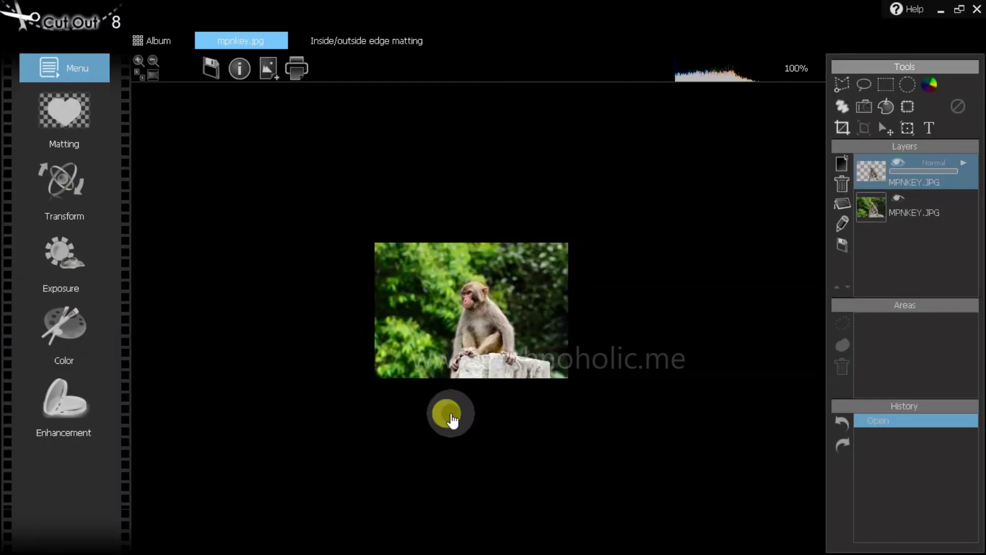
{"action": "left_click_drag", "start_coordinate": [469, 352], "coordinate": [622, 407]}
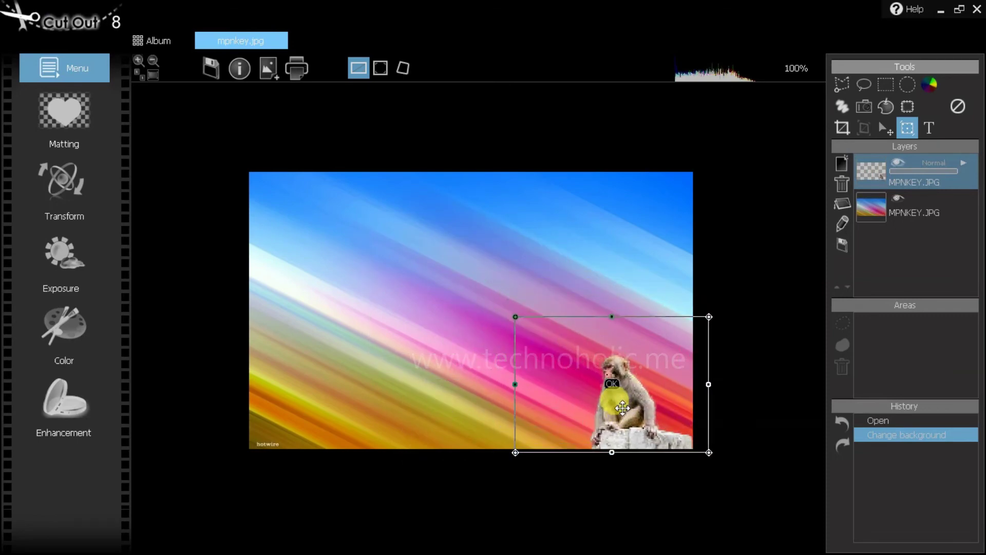
{"action": "left_click", "coordinate": [612, 383]}
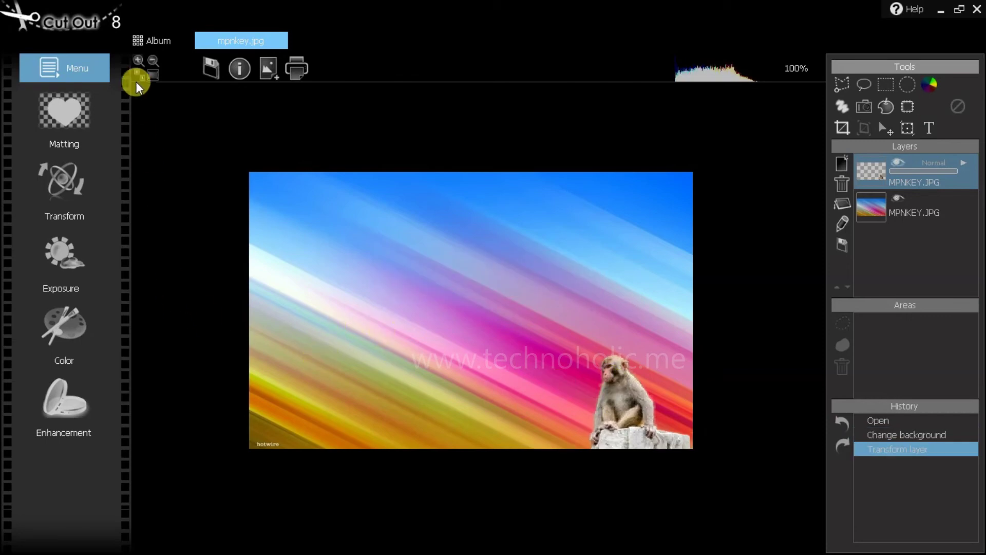
Save the composite as the JPEG file MPNKEY.jpg in the JPG folder at quality 90
{"action": "left_click", "coordinate": [208, 77]}
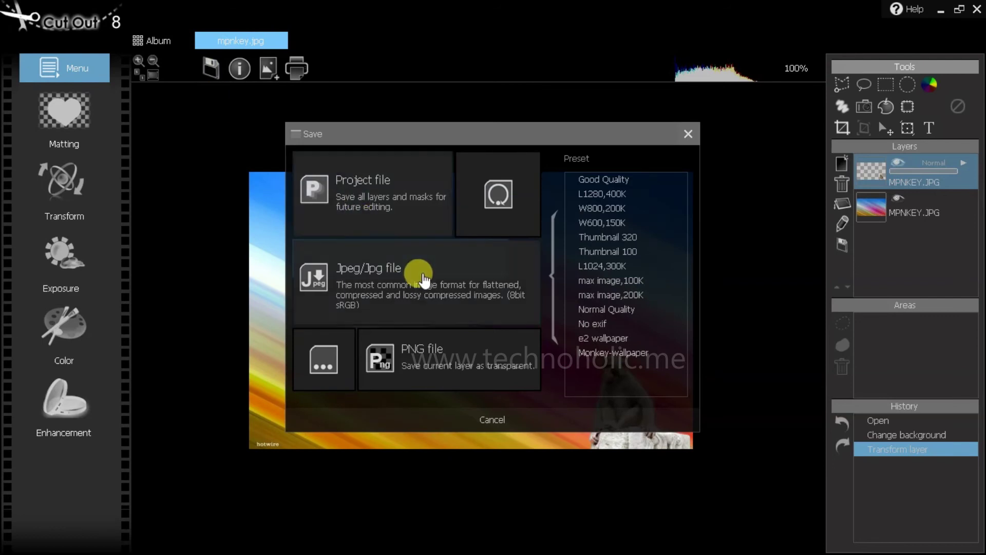
{"action": "left_click", "coordinate": [411, 292]}
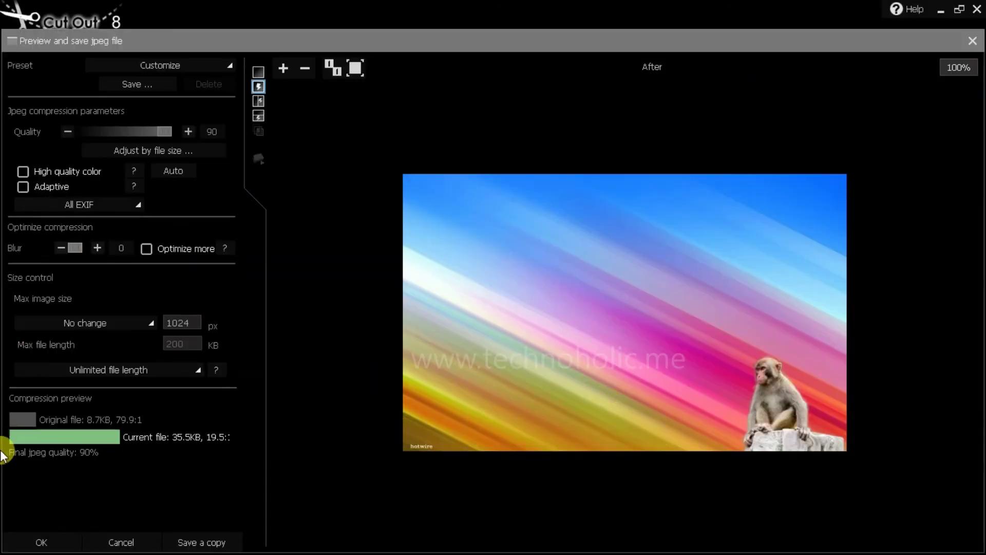
{"action": "left_click", "coordinate": [43, 540]}
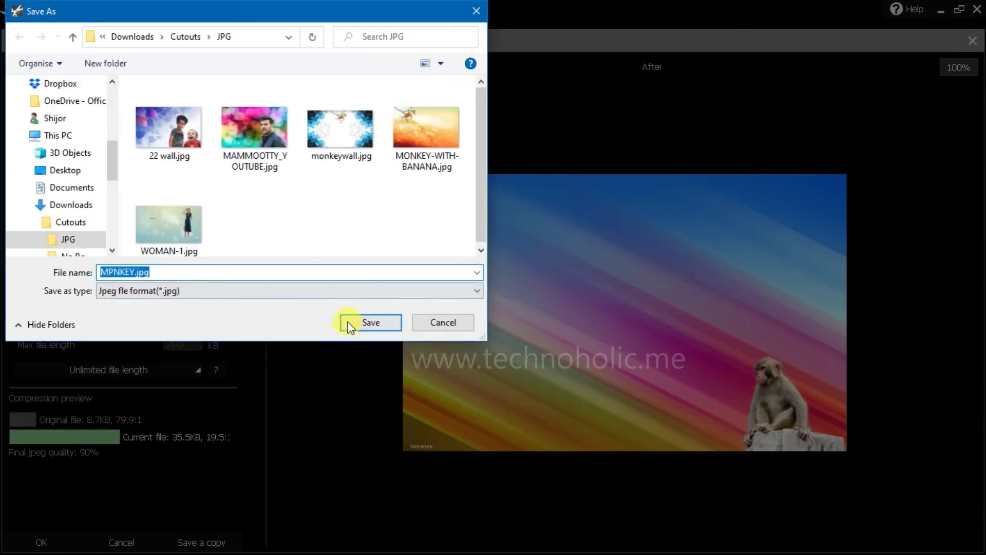
{"action": "left_click", "coordinate": [356, 324]}
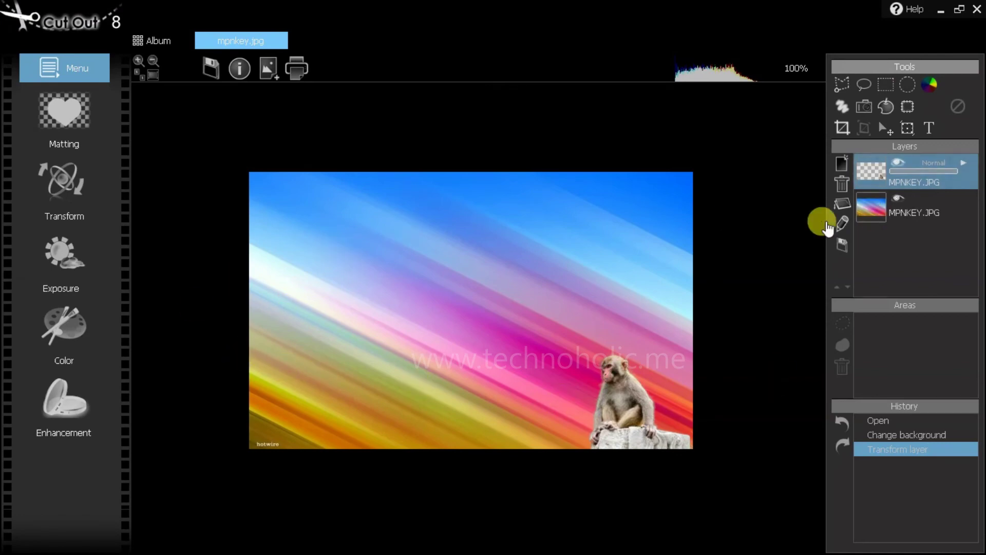
View the MPNKEY and MONKEY-WITH-BANANA cutouts in the album's No Bg folder at full size, then close the preview
{"action": "left_click", "coordinate": [168, 42]}
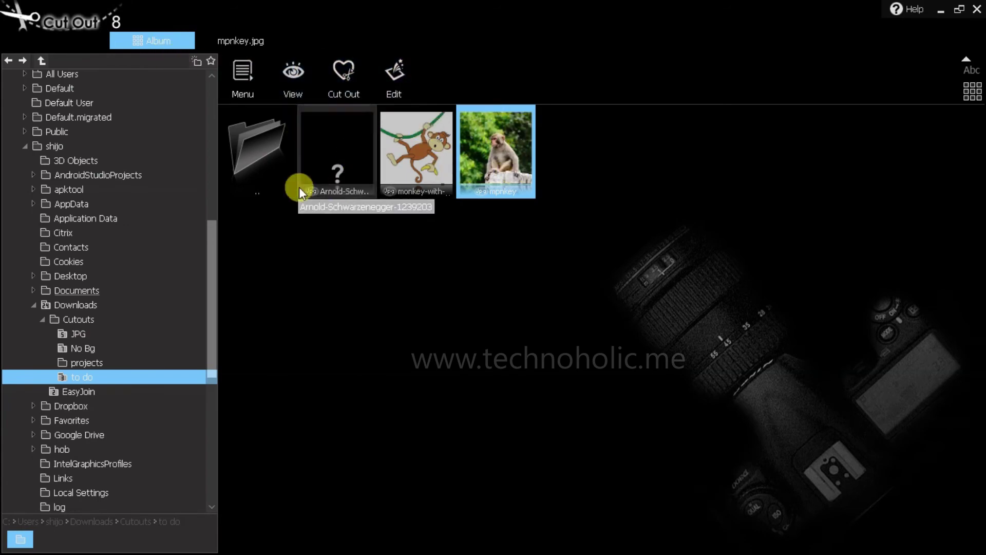
{"action": "double_click", "coordinate": [261, 132]}
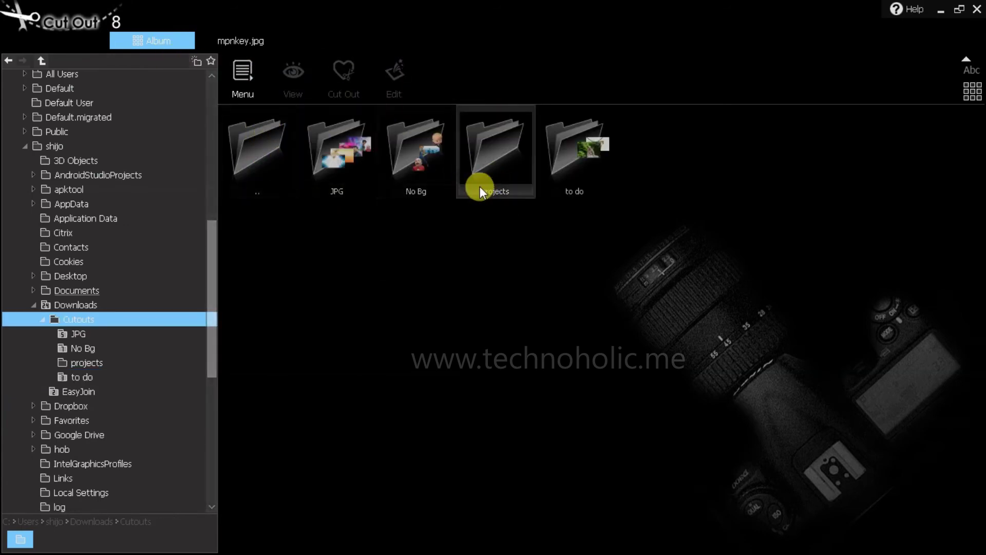
{"action": "double_click", "coordinate": [430, 164]}
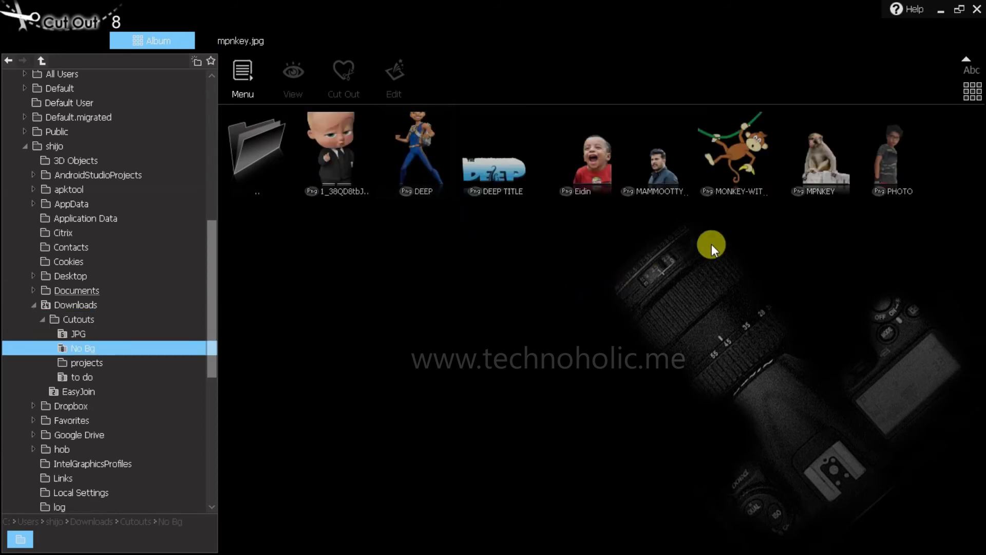
{"action": "left_click", "coordinate": [834, 171]}
{"action": "left_click", "coordinate": [747, 175]}
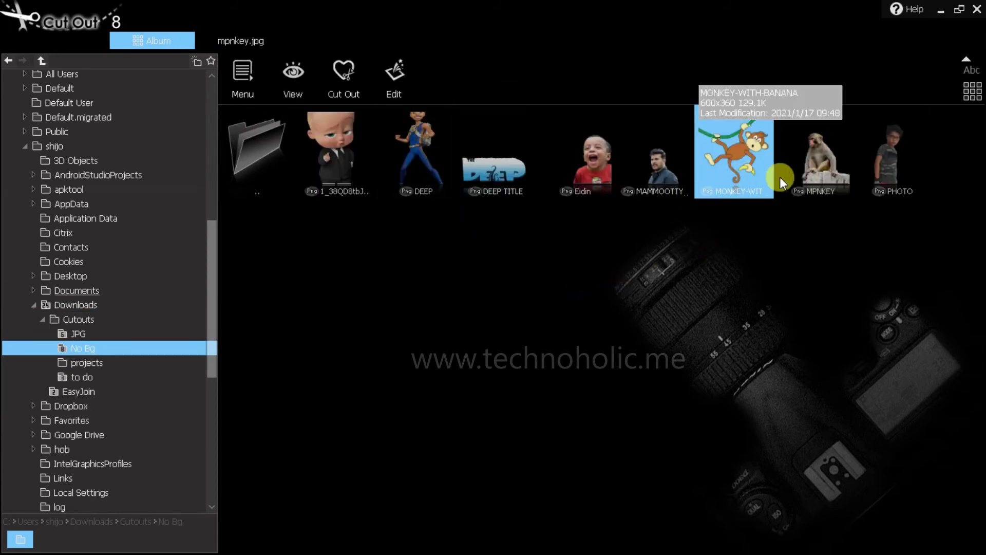
{"action": "left_click", "coordinate": [800, 176]}
{"action": "double_click", "coordinate": [801, 177]}
{"action": "scroll", "coordinate": [558, 299], "scroll_direction": "up", "scroll_amount": 1}
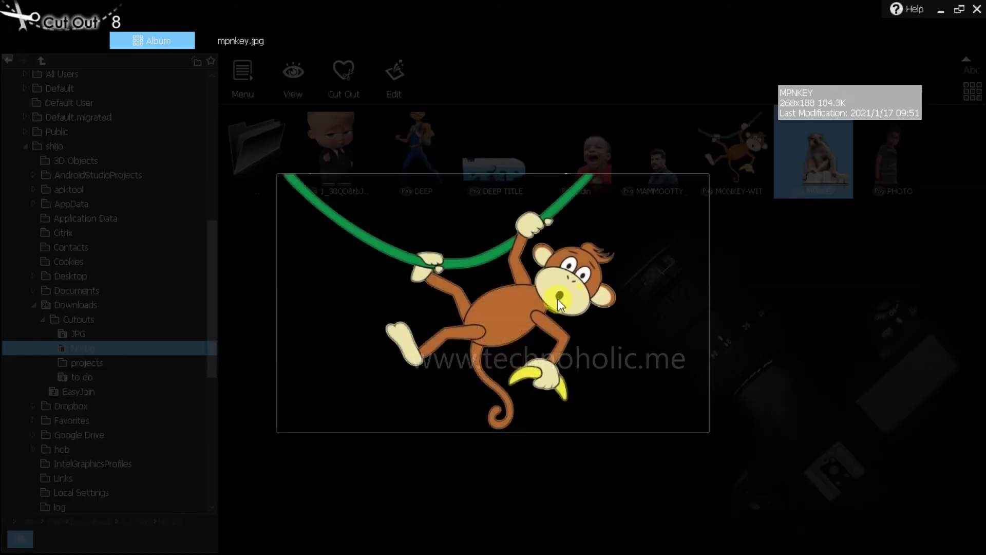
{"action": "scroll", "coordinate": [831, 226], "scroll_direction": "down", "scroll_amount": 1}
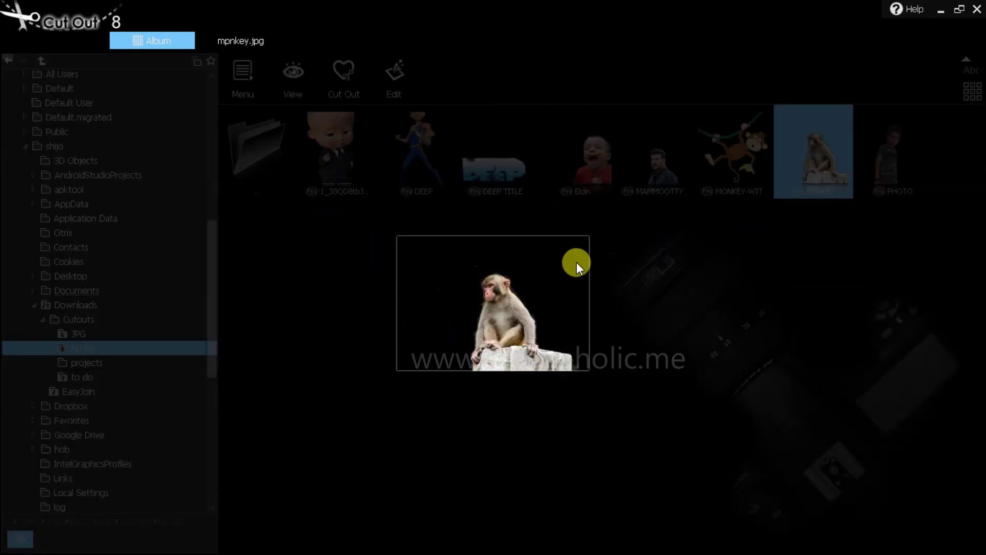
{"action": "scroll", "coordinate": [343, 245], "scroll_direction": "up", "scroll_amount": 1}
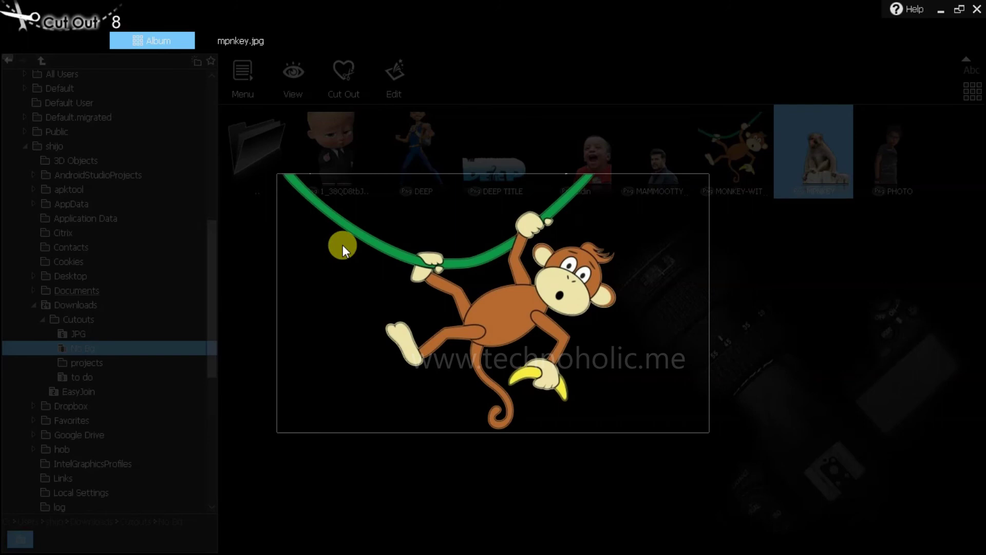
{"action": "left_click", "coordinate": [343, 246]}
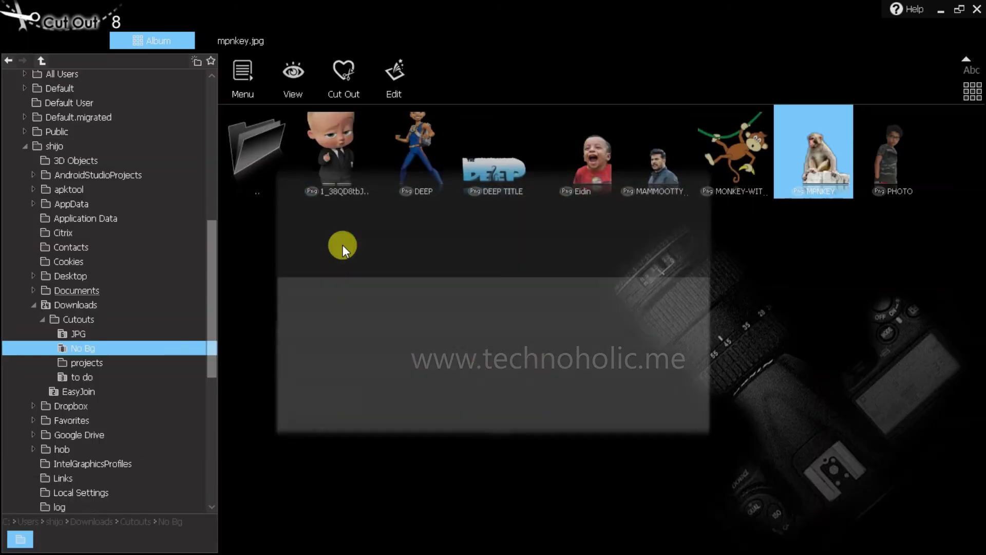
Open the MPNKEY cutout from the No Bg folder for editing
{"action": "left_click", "coordinate": [725, 178]}
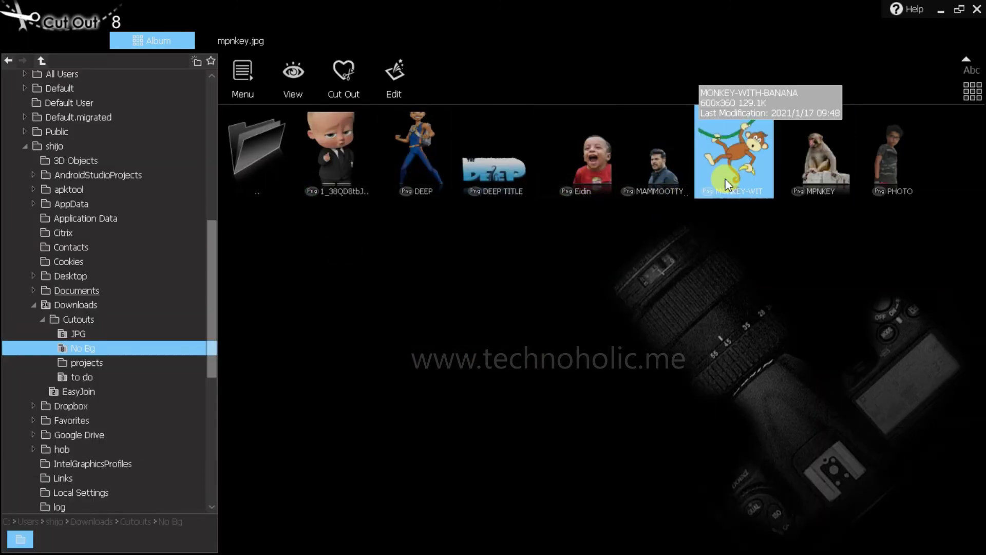
{"action": "key", "text": "Right"}
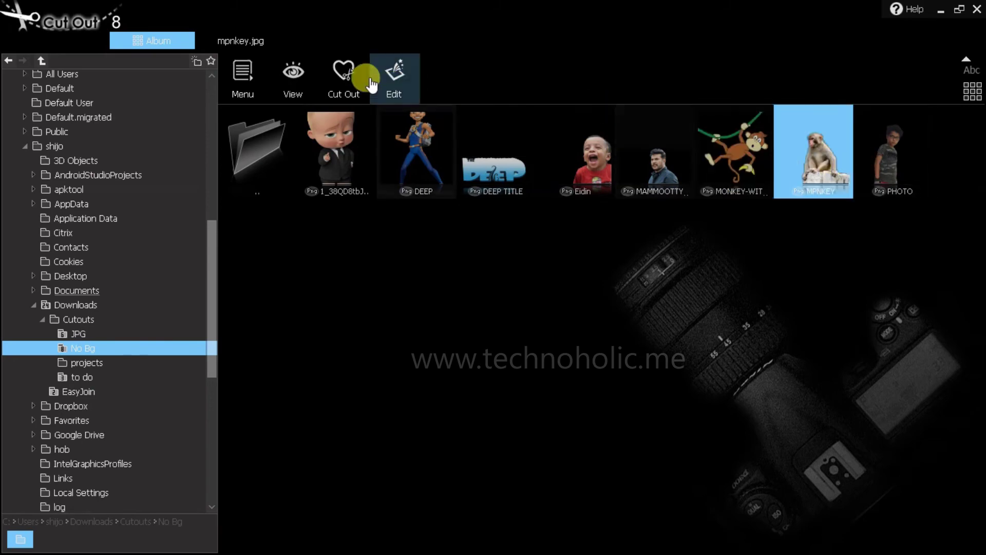
{"action": "left_click", "coordinate": [393, 77]}
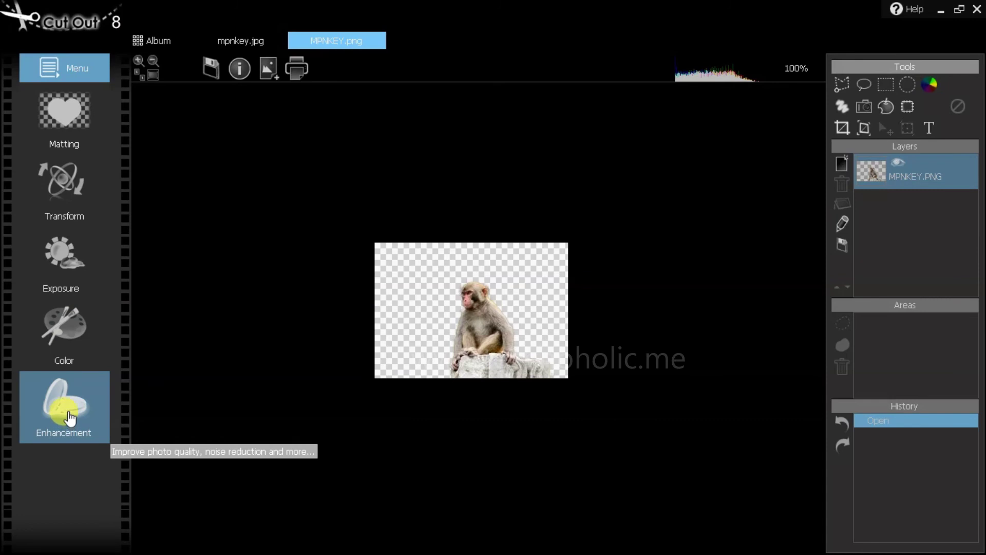
Look through the exposure, color and enhancement options and the Instant filters for MPNKEY.png without applying any
{"action": "left_click", "coordinate": [60, 286]}
{"action": "left_click", "coordinate": [66, 327]}
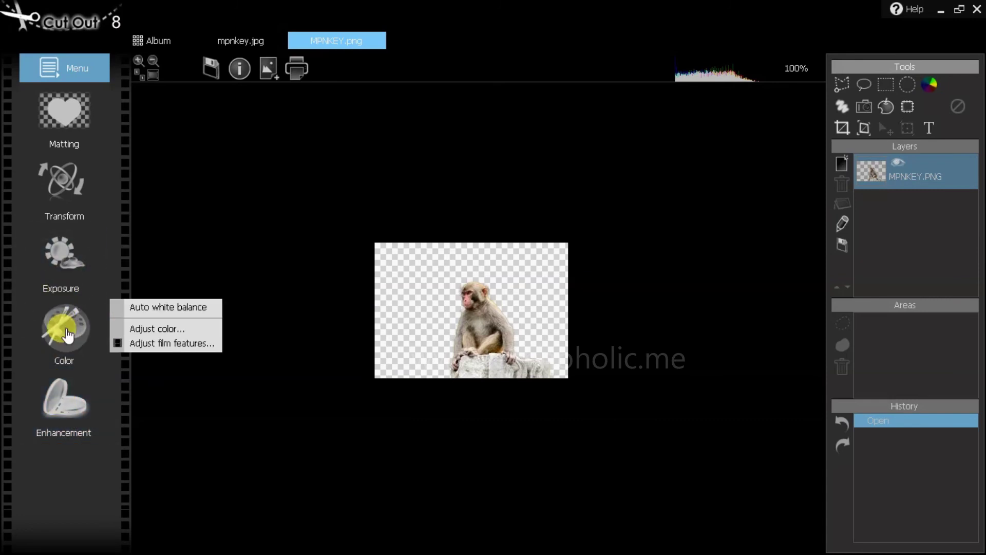
{"action": "left_click", "coordinate": [59, 400]}
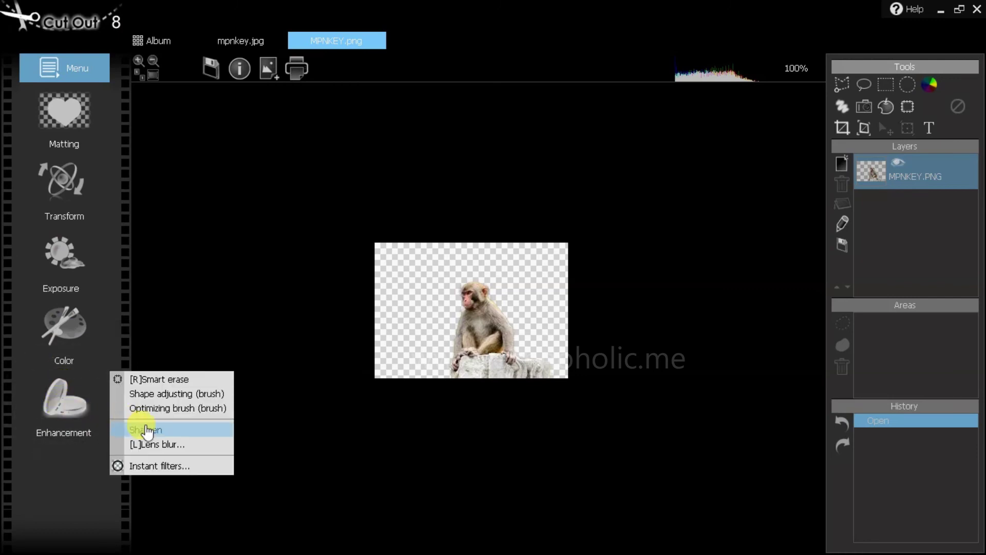
{"action": "left_click", "coordinate": [146, 466]}
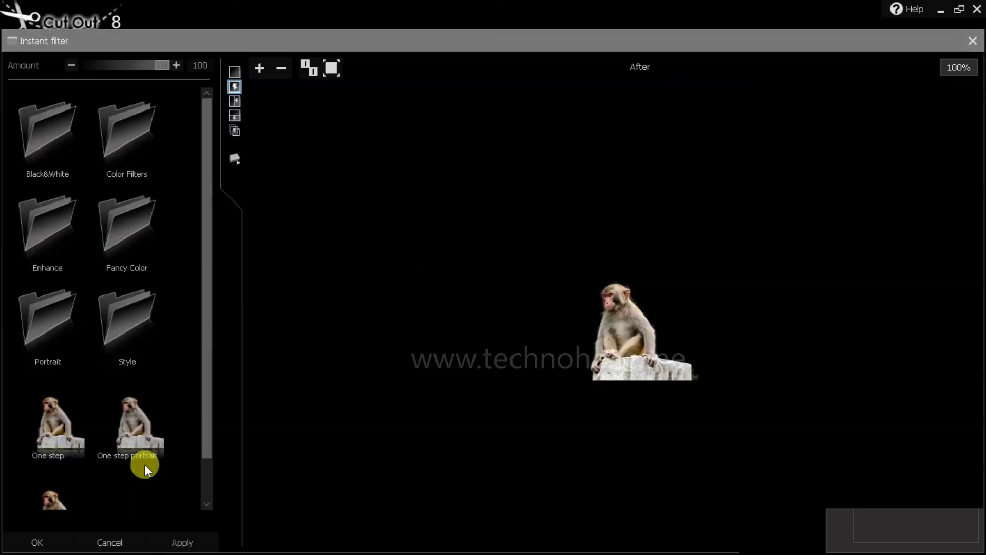
{"action": "scroll", "coordinate": [134, 440], "scroll_direction": "down", "scroll_amount": 1}
{"action": "scroll", "coordinate": [134, 426], "scroll_direction": "up", "scroll_amount": 1}
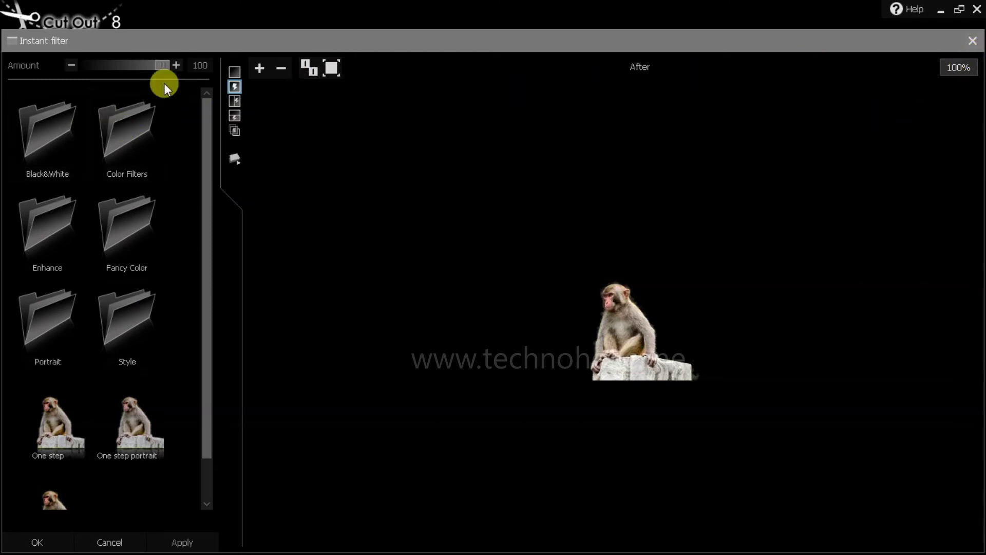
{"action": "key", "text": "Escape"}
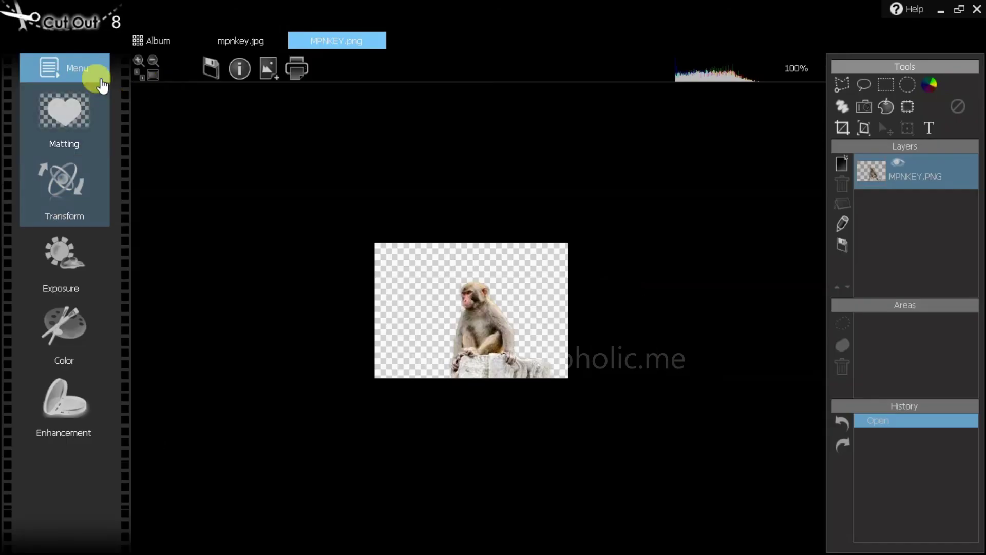
Return to the album and select the MPNKEY composite in the JPG folder
{"action": "left_click", "coordinate": [161, 42]}
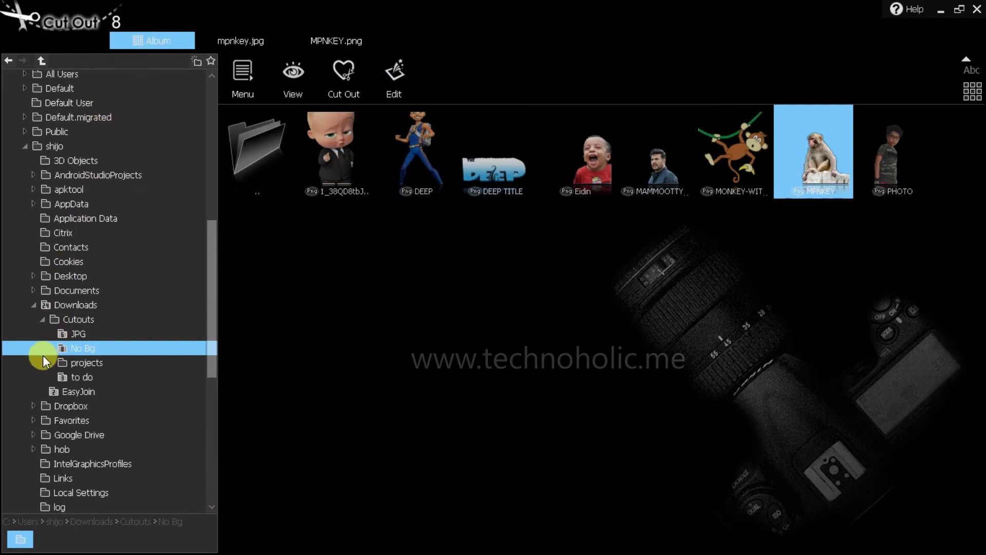
{"action": "left_click", "coordinate": [78, 335]}
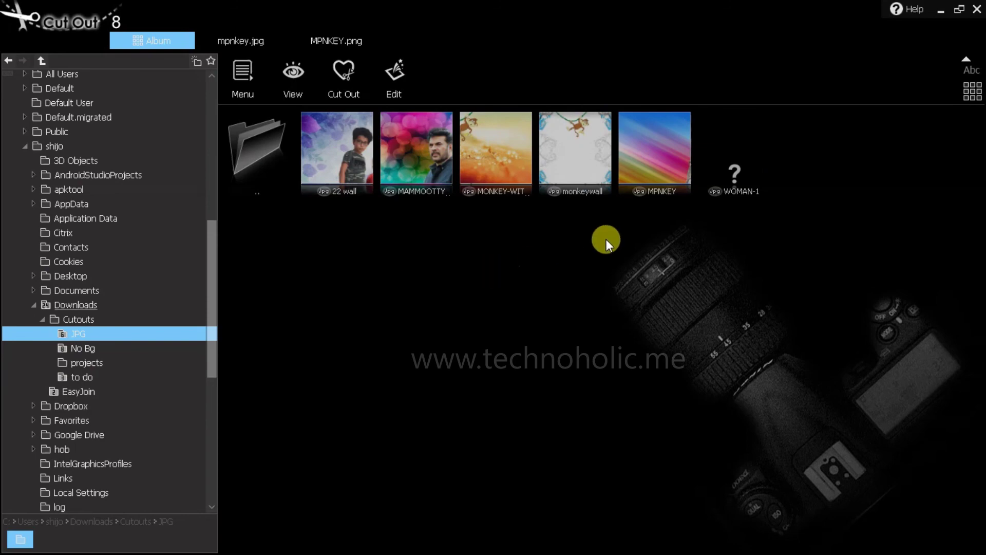
{"action": "left_click", "coordinate": [681, 164]}
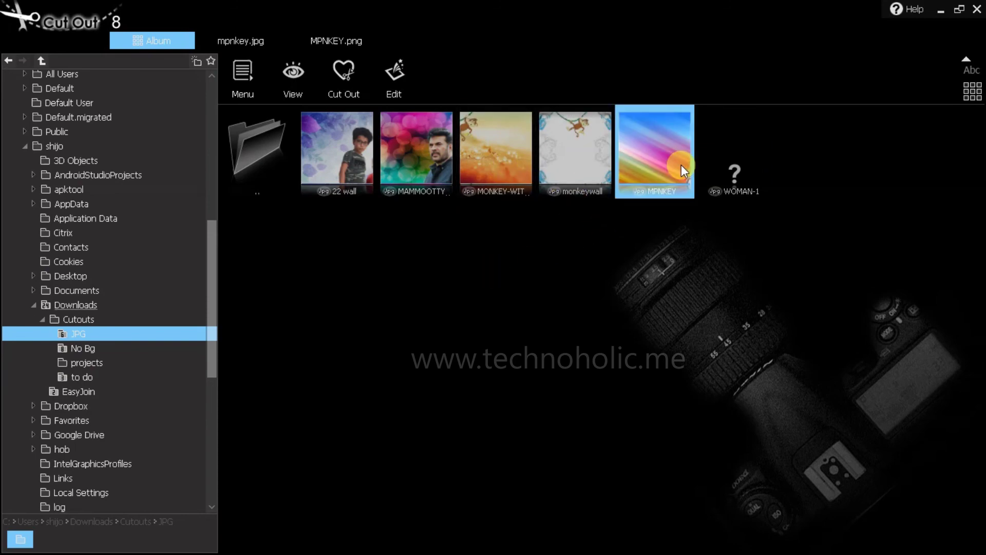
View the MPNKEY composite in the full-size preview, move on to the WOMAN-1 composite and enlarge it
{"action": "left_click", "coordinate": [298, 88]}
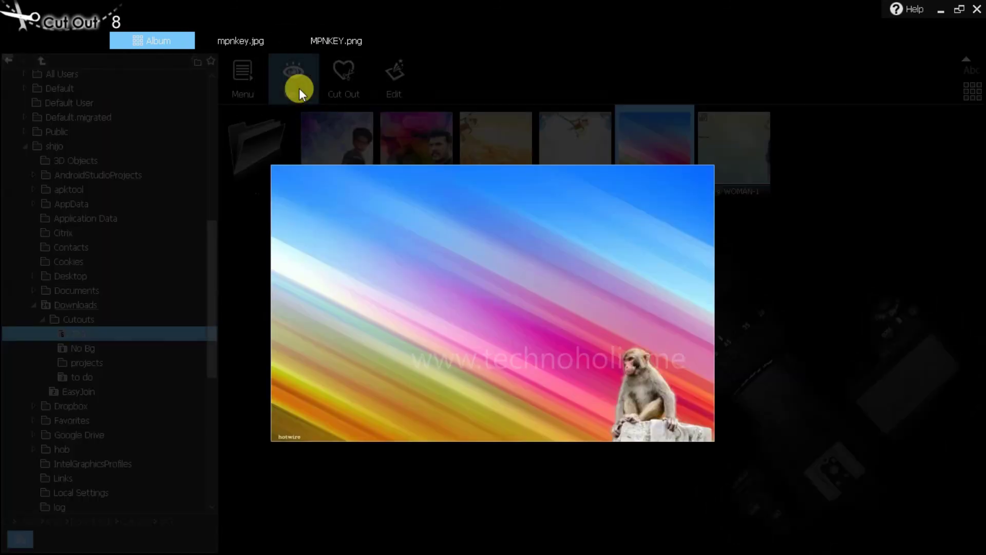
{"action": "left_click", "coordinate": [352, 356]}
{"action": "left_click", "coordinate": [353, 357]}
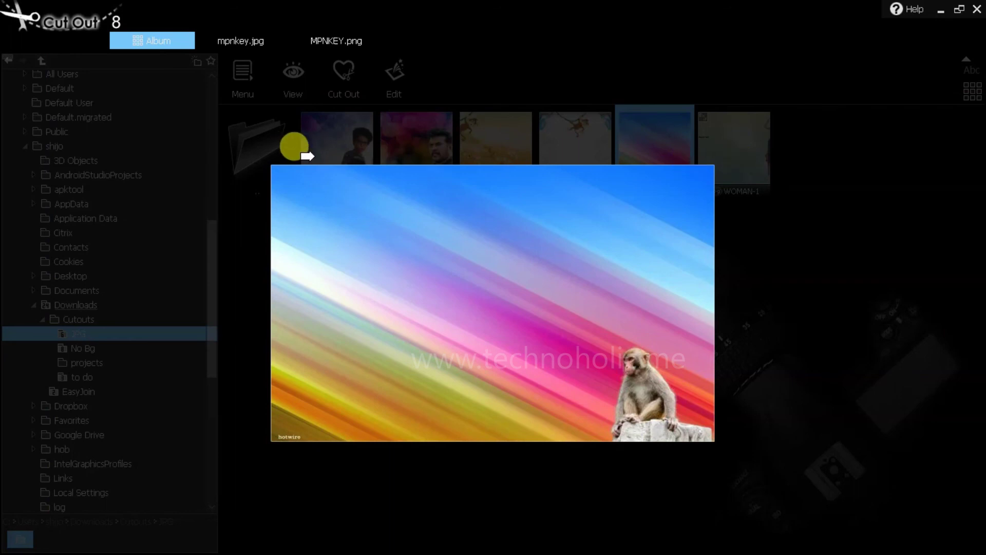
{"action": "left_click", "coordinate": [40, 198]}
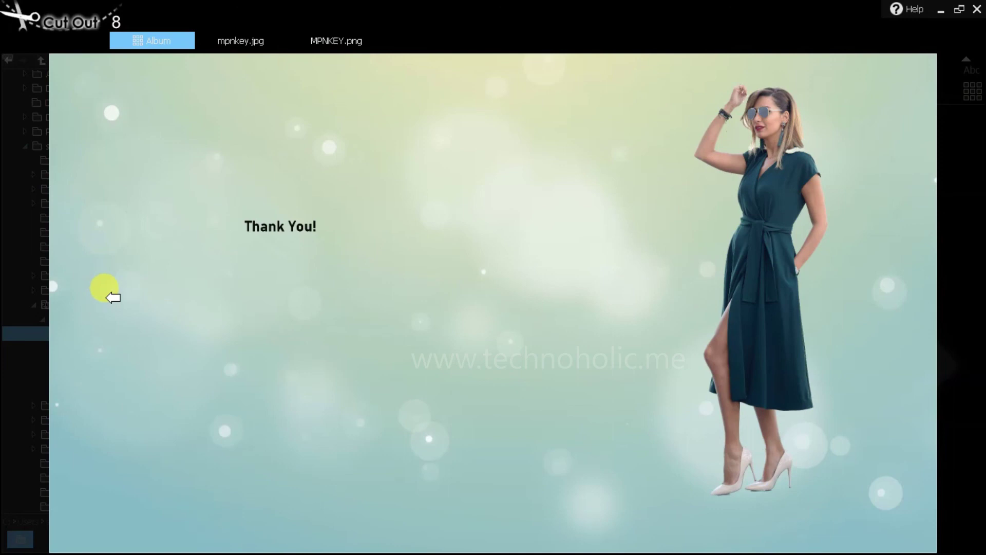
{"action": "left_click", "coordinate": [113, 298]}
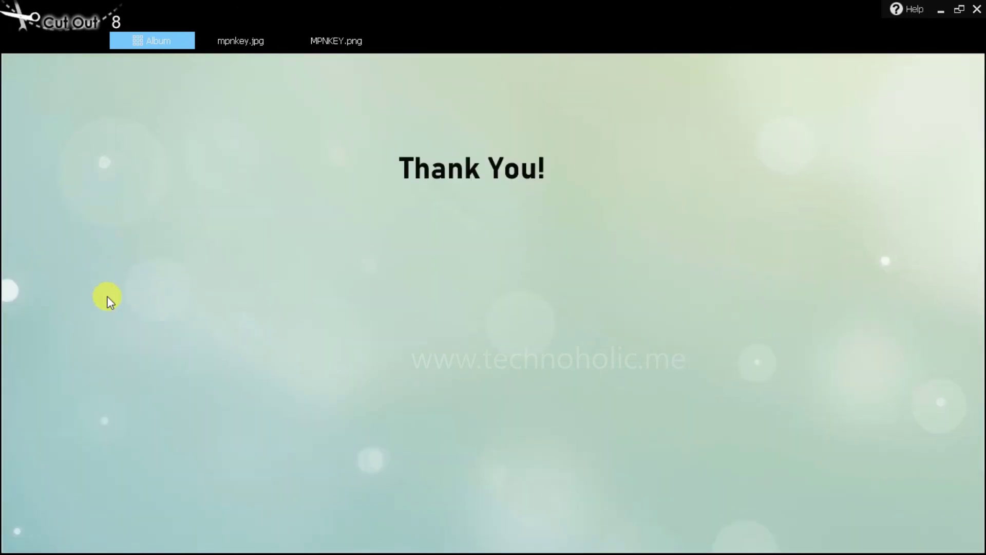
Look through the remaining JPG composites from 22 wall to monkeywall and back to MPNKEY, then close the preview
{"action": "left_click", "coordinate": [804, 319]}
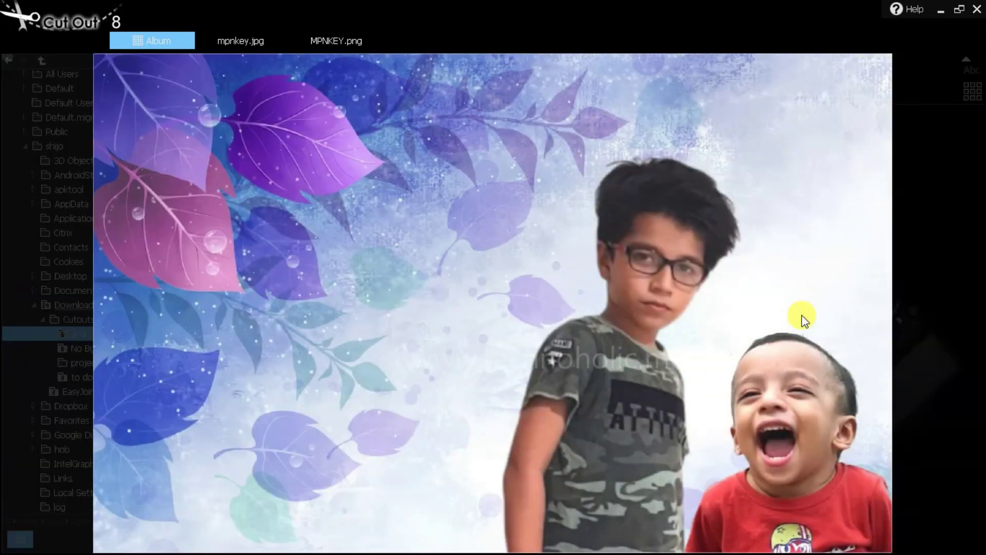
{"action": "left_click", "coordinate": [783, 310]}
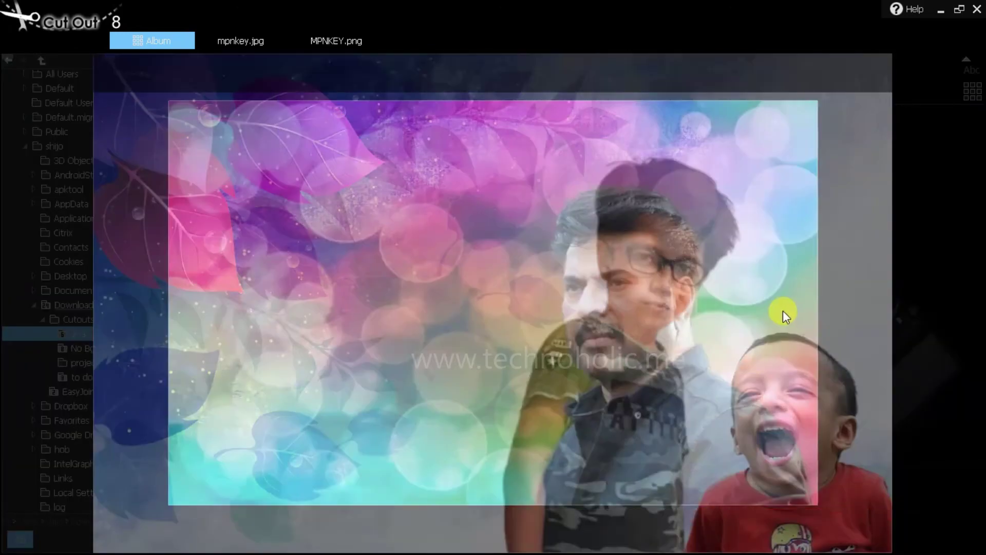
{"action": "left_click", "coordinate": [783, 310]}
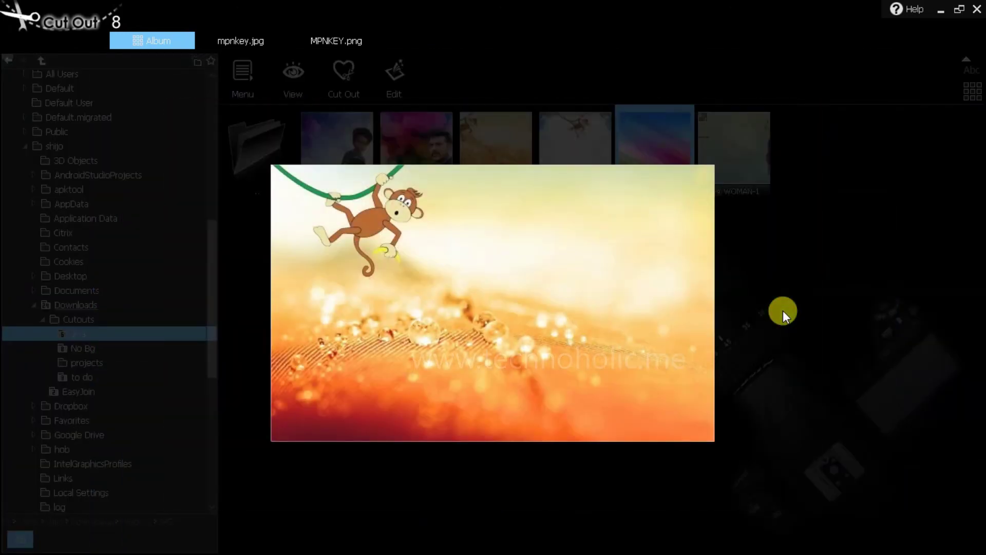
{"action": "left_click", "coordinate": [783, 310]}
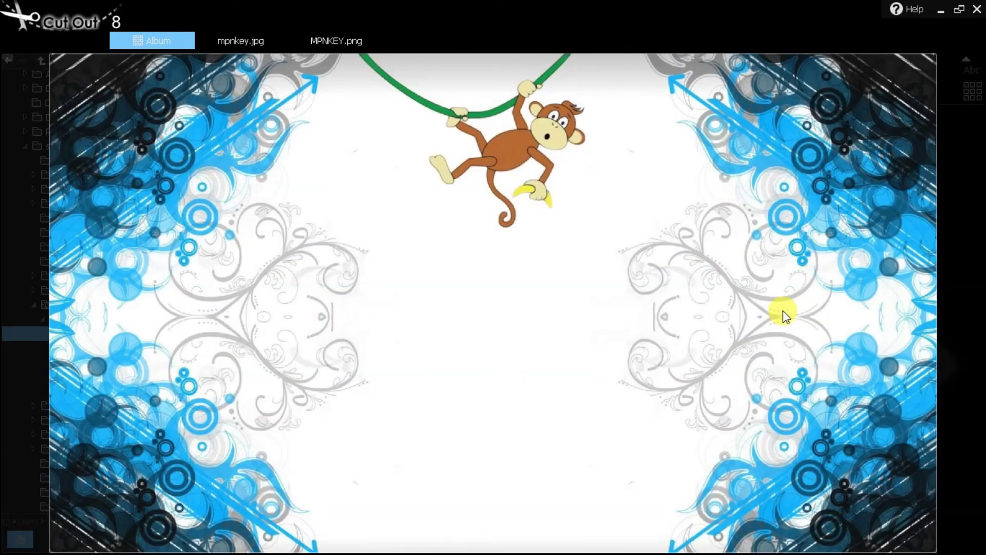
{"action": "left_click", "coordinate": [783, 310]}
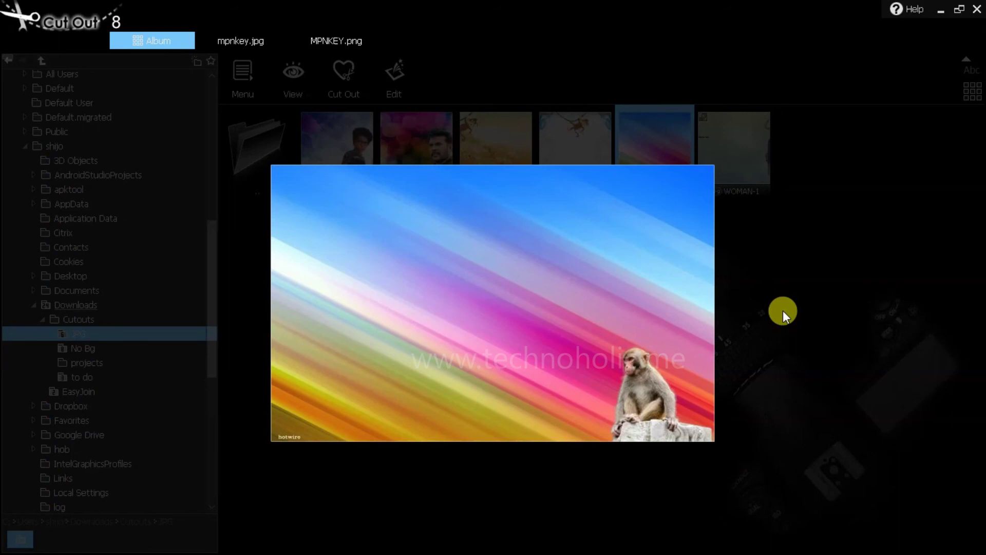
{"action": "left_click", "coordinate": [783, 311]}
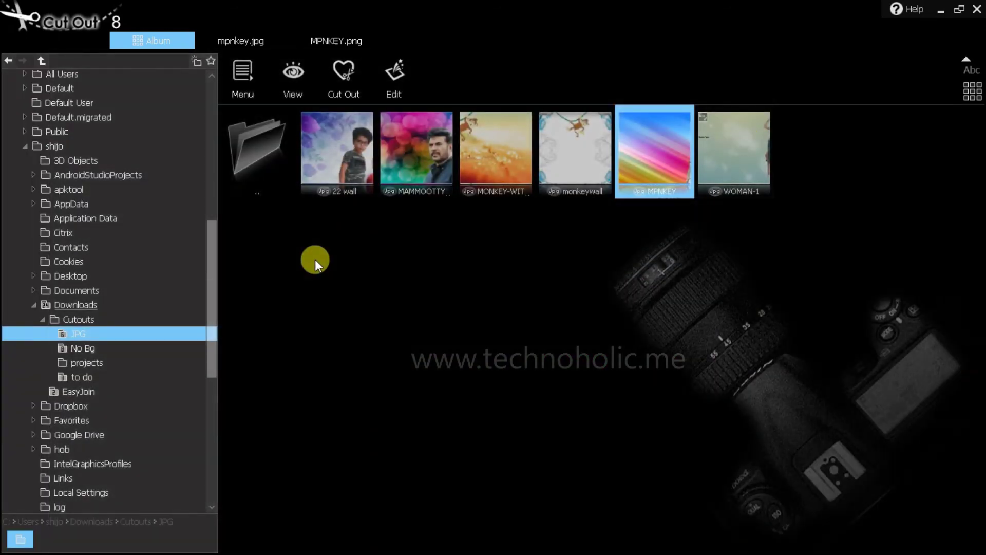